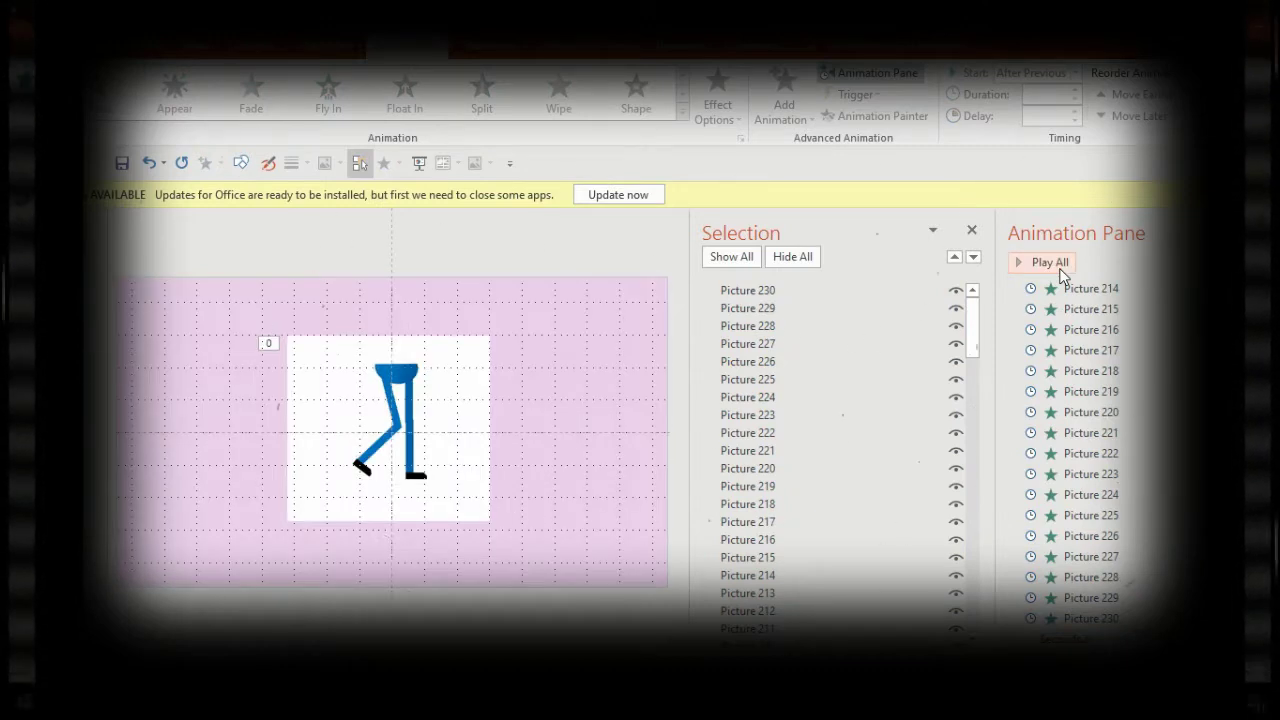
# Step: Preview the whole leg animation and move the topmost standing-legs picture aside and back to inspect the frame beneath
pyautogui.click(1061, 270)
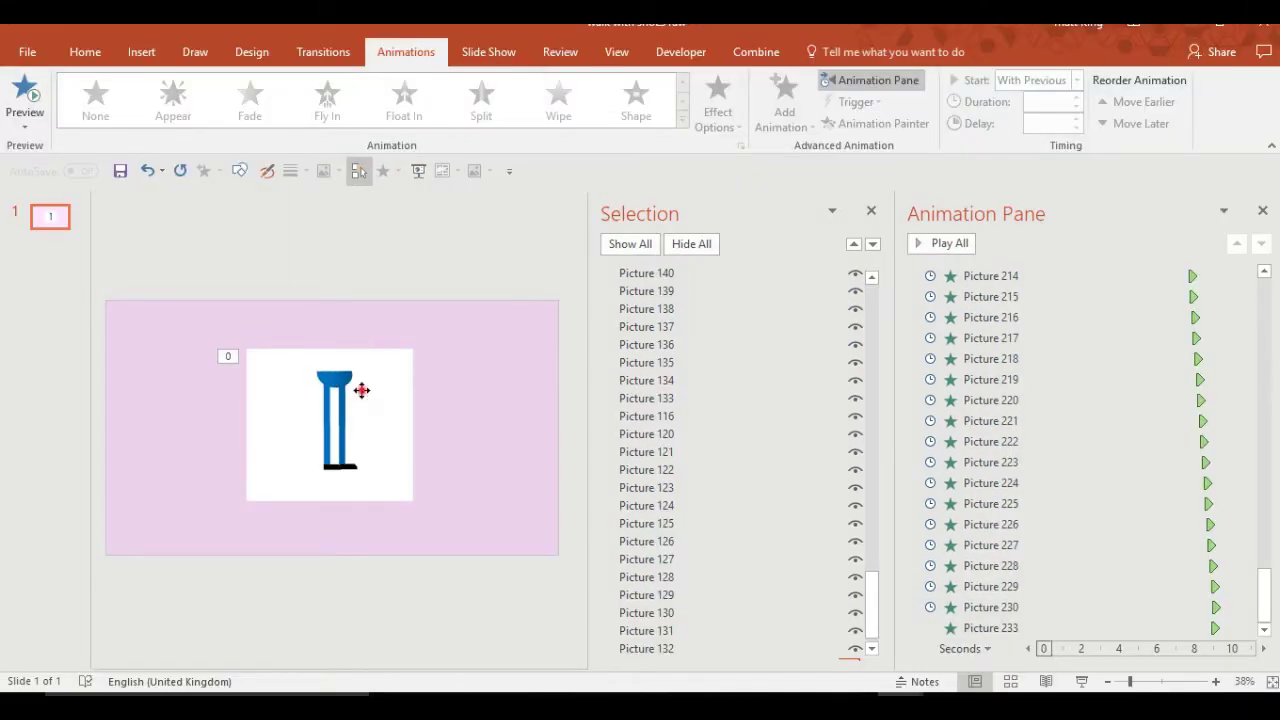
pyautogui.moveTo(361, 390); pyautogui.dragTo(513, 397)
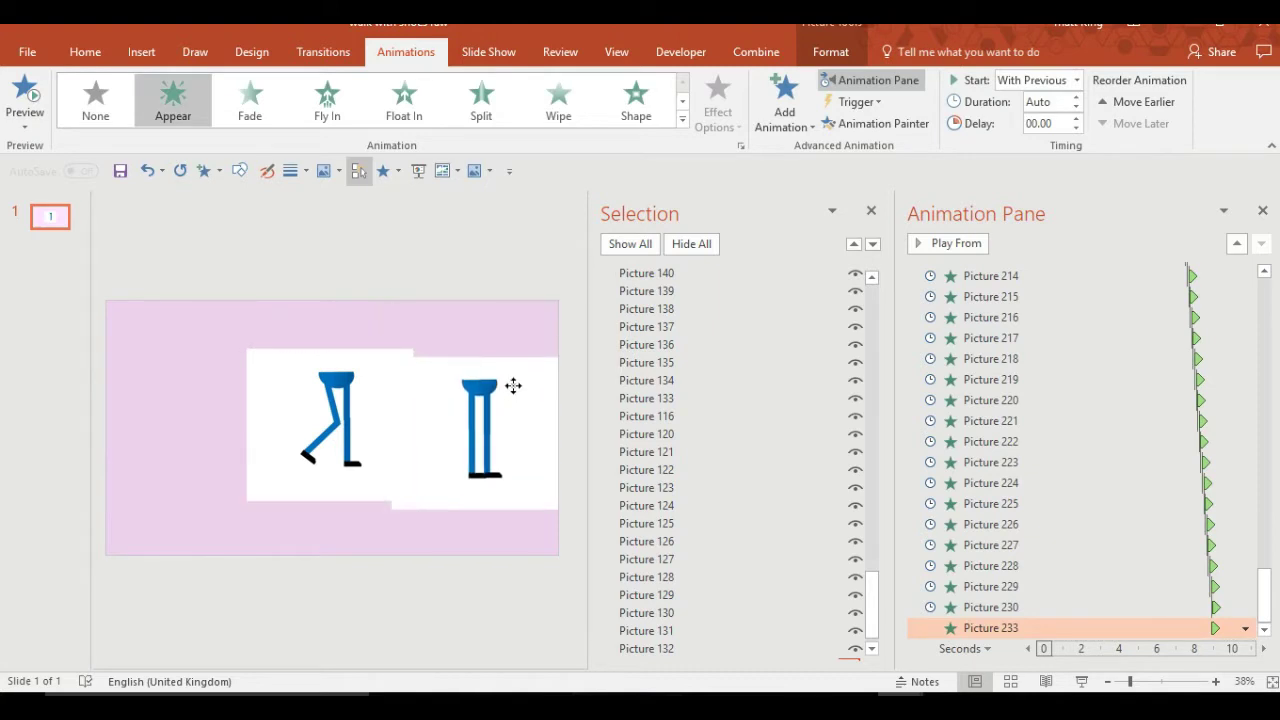
pyautogui.moveTo(513, 389); pyautogui.dragTo(367, 388)
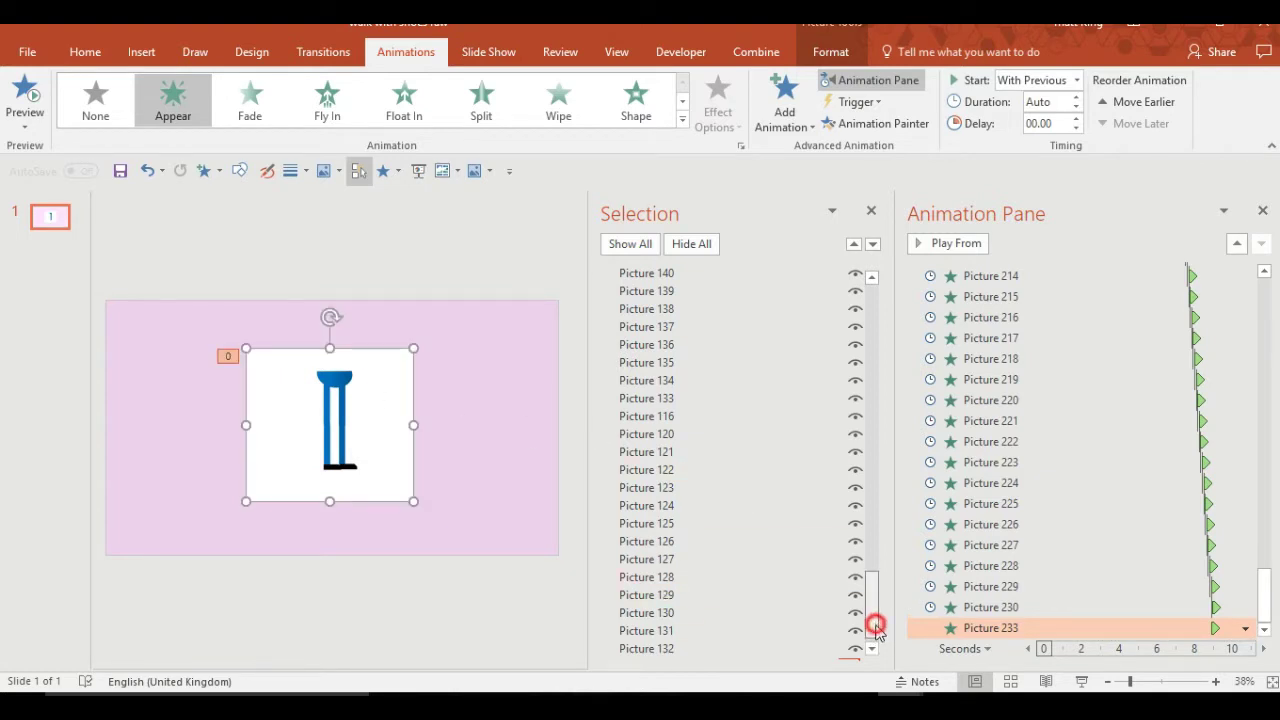
# Step: Isolate the standing frames Picture 233 and Picture 2, restore all pictures' visibility, and preview the whole animation
pyautogui.click(689, 649)
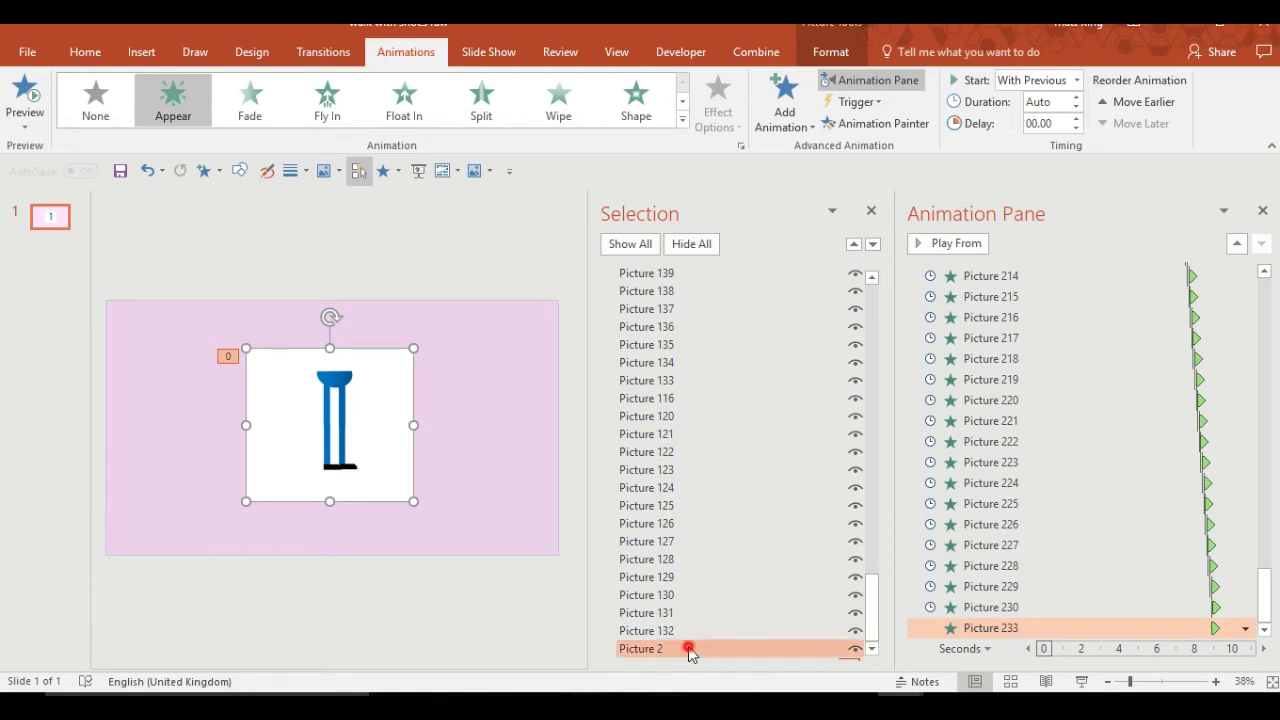
pyautogui.moveTo(872, 612); pyautogui.dragTo(874, 312)
pyautogui.click(835, 273)
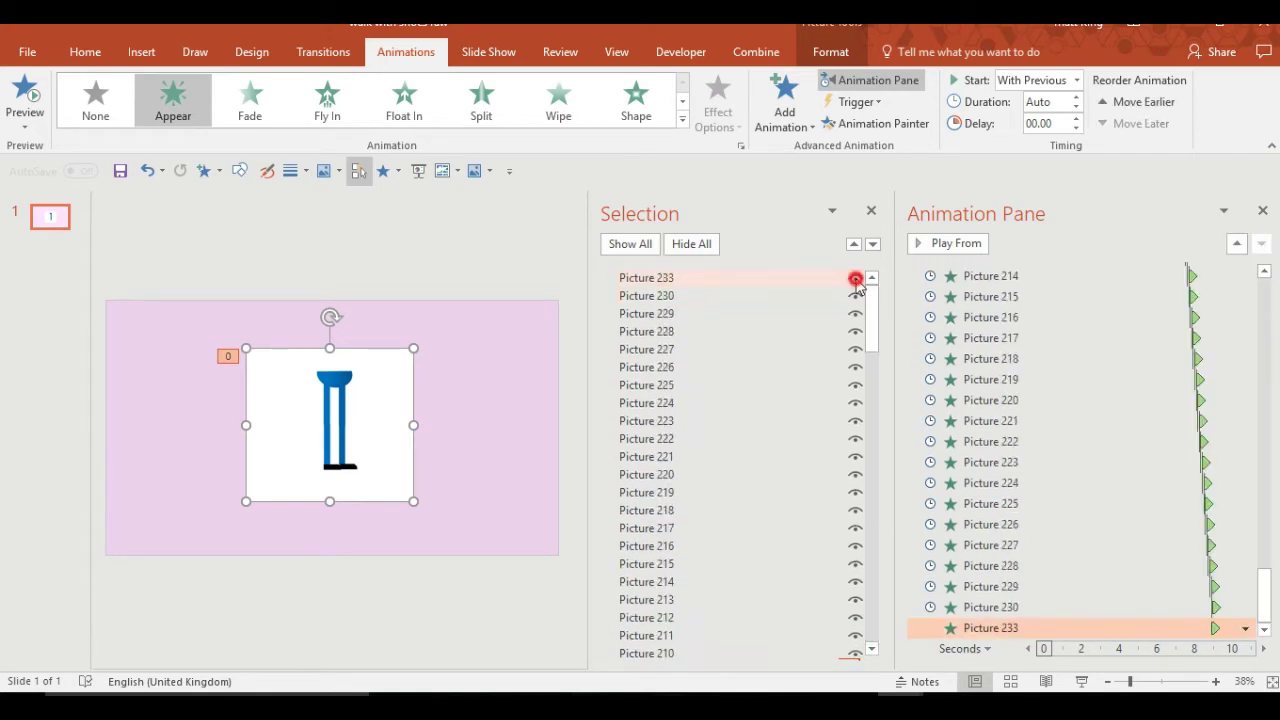
pyautogui.click(855, 273)
pyautogui.click(855, 649)
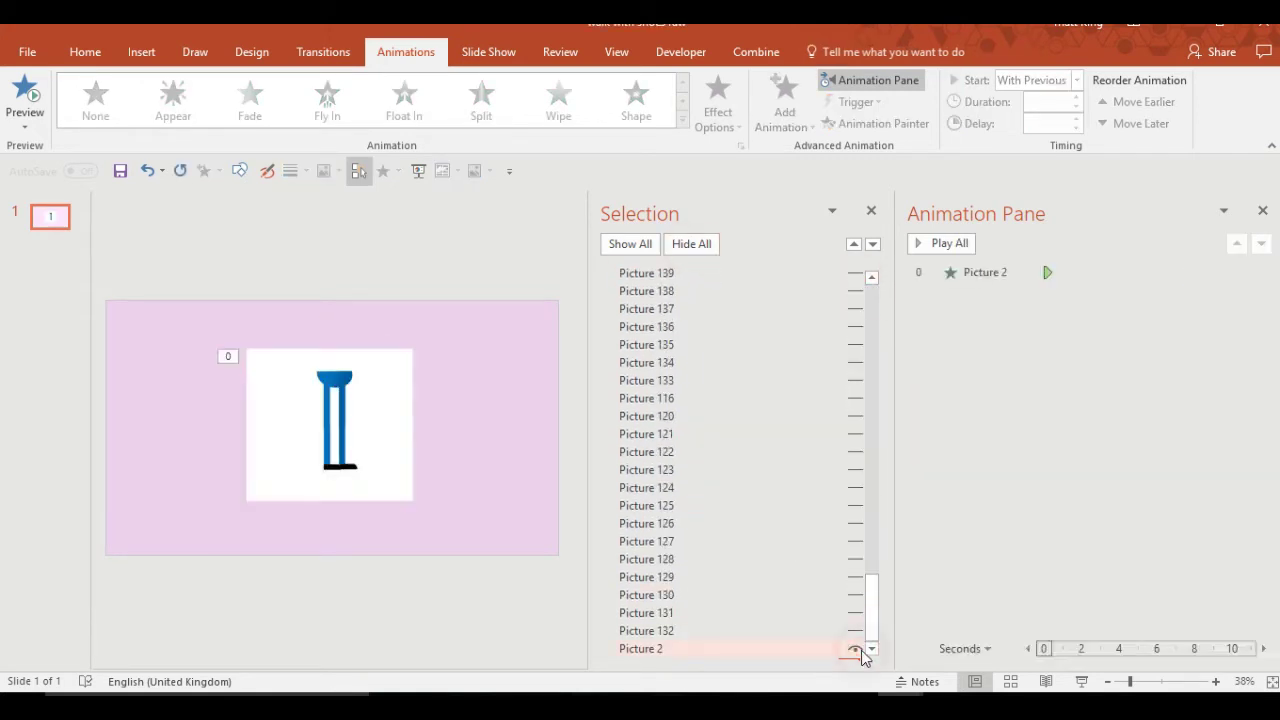
pyautogui.click(630, 243)
pyautogui.click(949, 243)
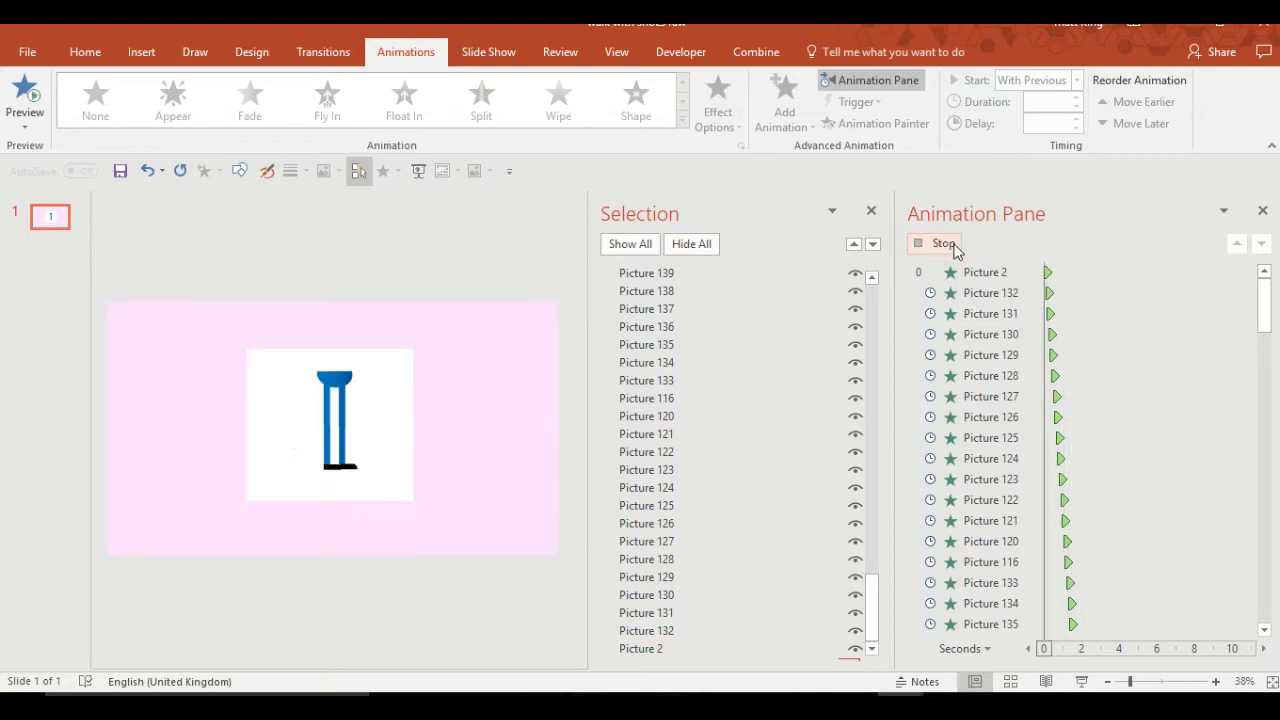
# Step: Save the walk animation as an MPEG-4 video (*.mp4) in the walk anim folder
pyautogui.click(27, 51)
pyautogui.click(62, 236)
pyautogui.click(551, 205)
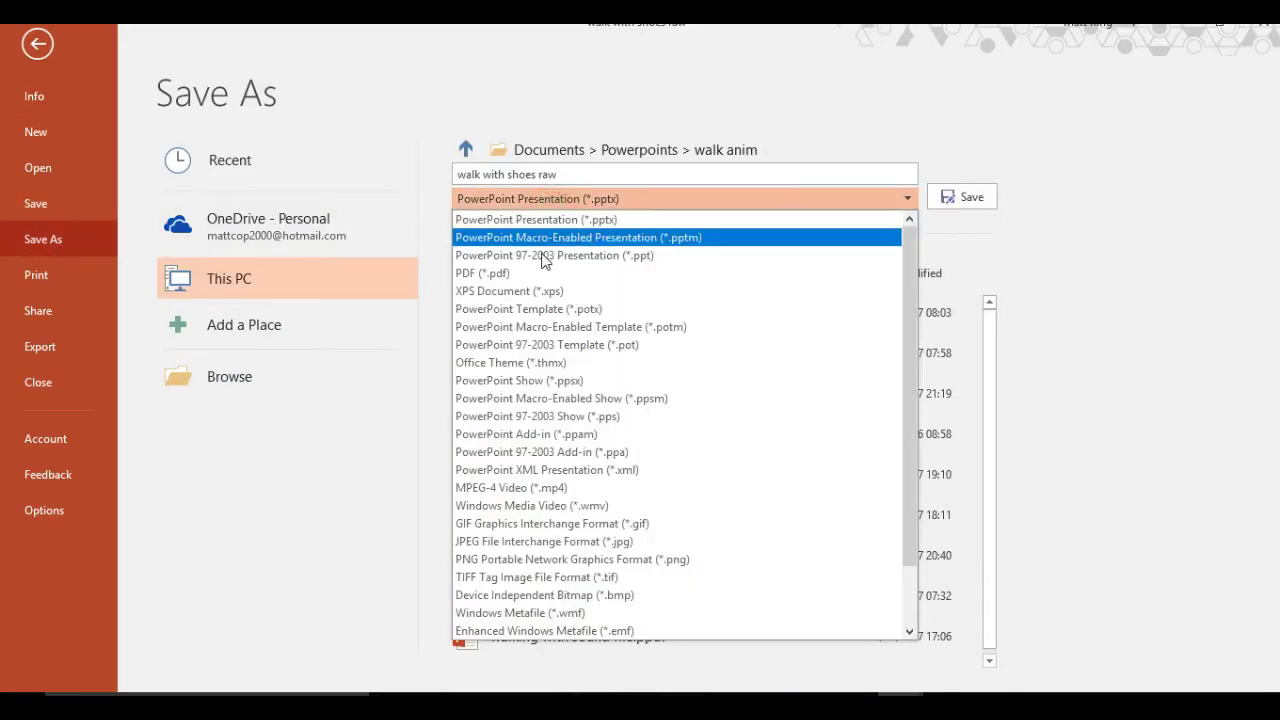
pyautogui.click(526, 489)
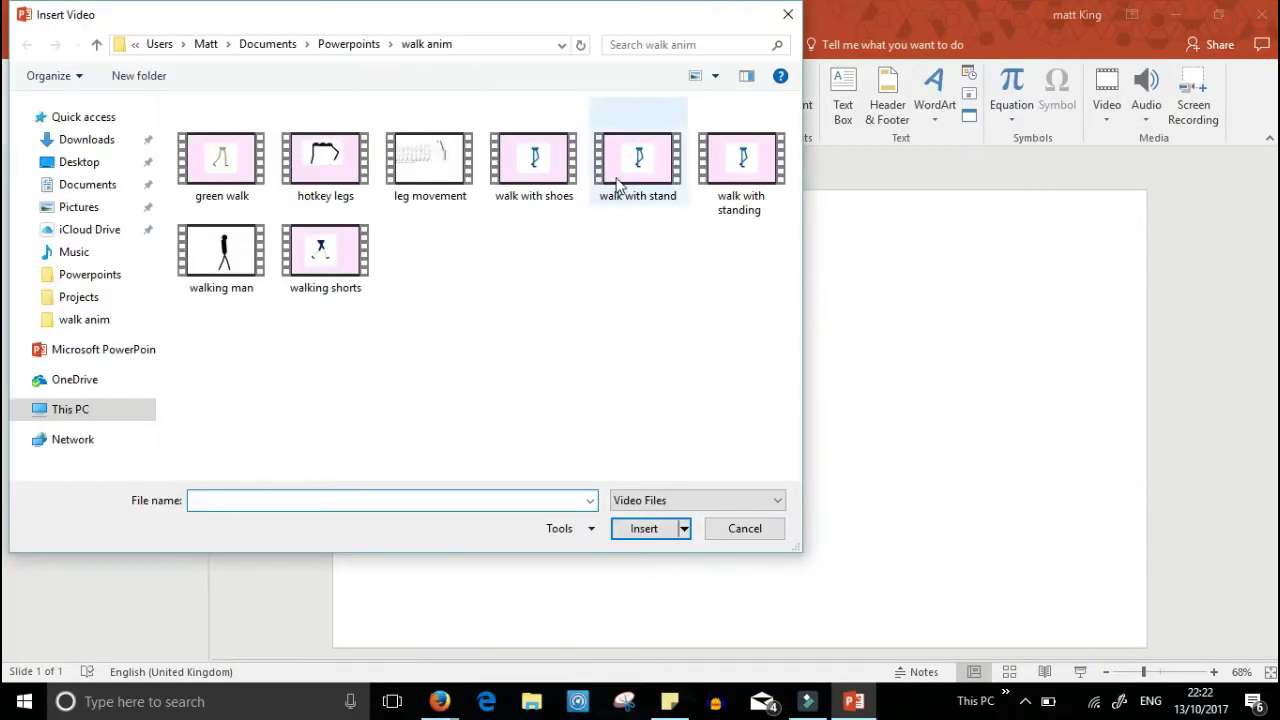
# Step: Insert the "walk with standing" video on the blank slide and crop all four sides to the white area around the legs
pyautogui.click(710, 175)
pyautogui.click(640, 530)
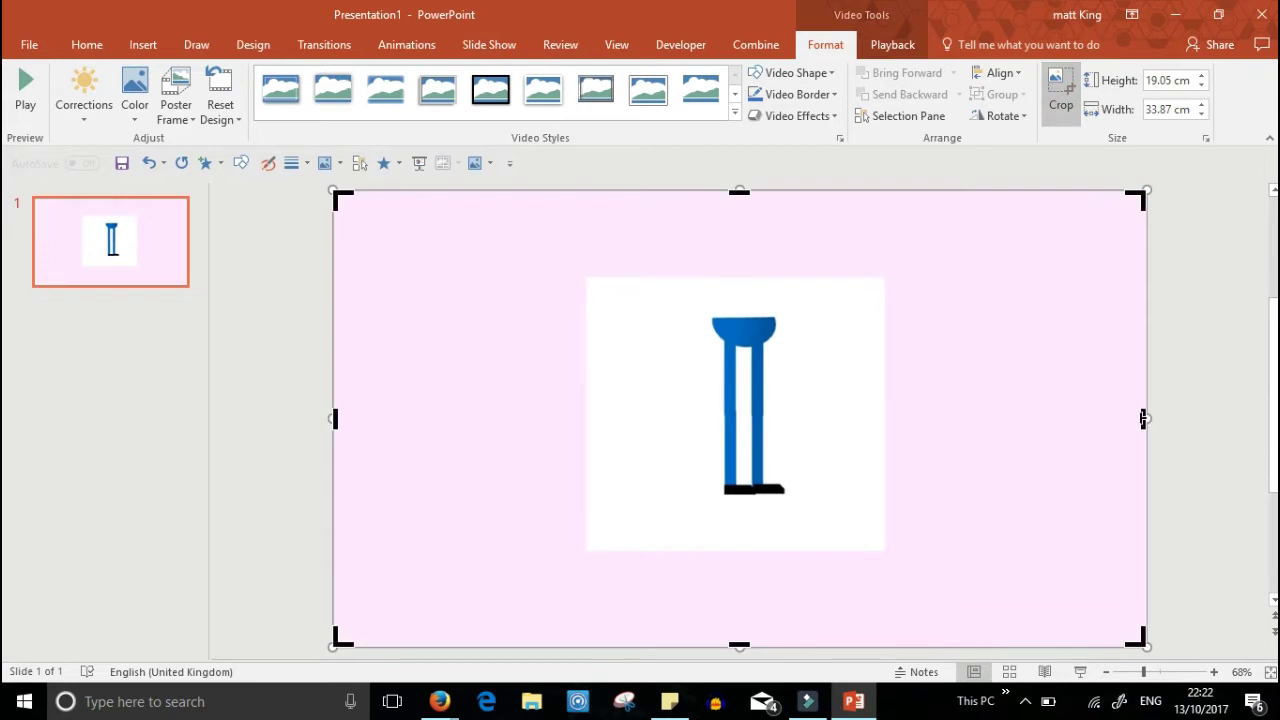
pyautogui.moveTo(1144, 418); pyautogui.dragTo(881, 418)
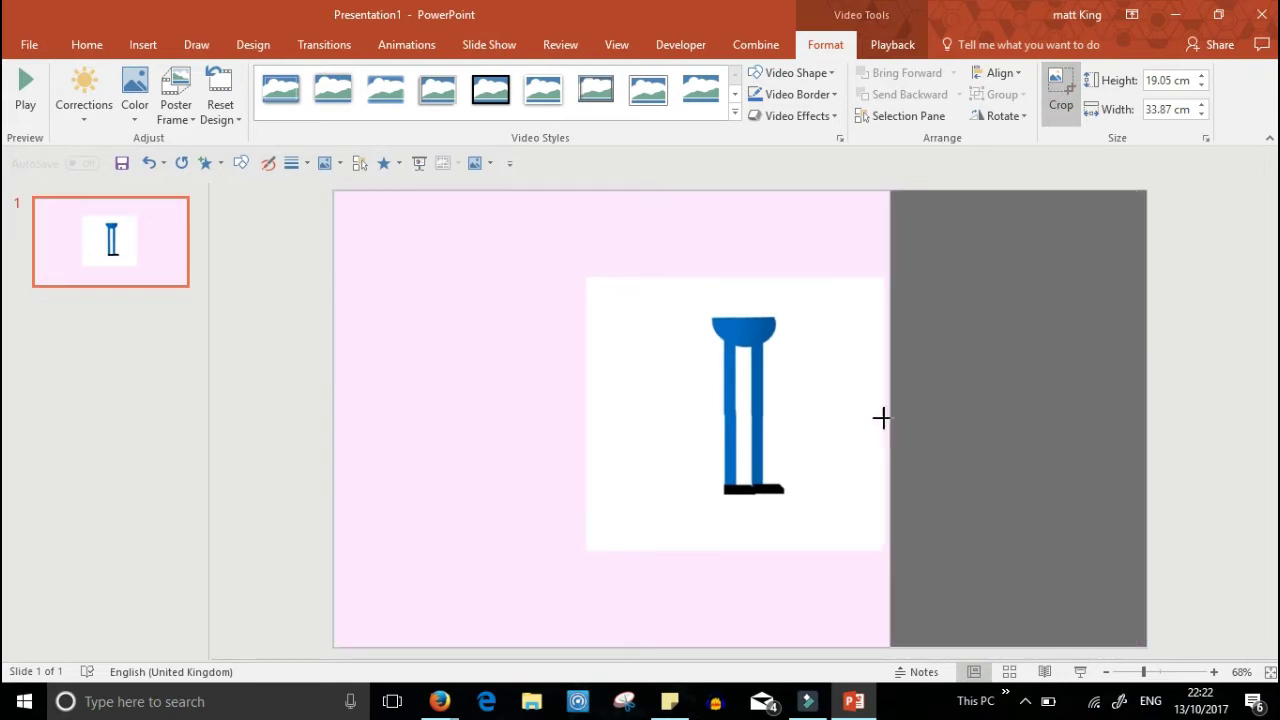
pyautogui.moveTo(606, 190); pyautogui.dragTo(606, 281)
pyautogui.moveTo(348, 472); pyautogui.dragTo(588, 472)
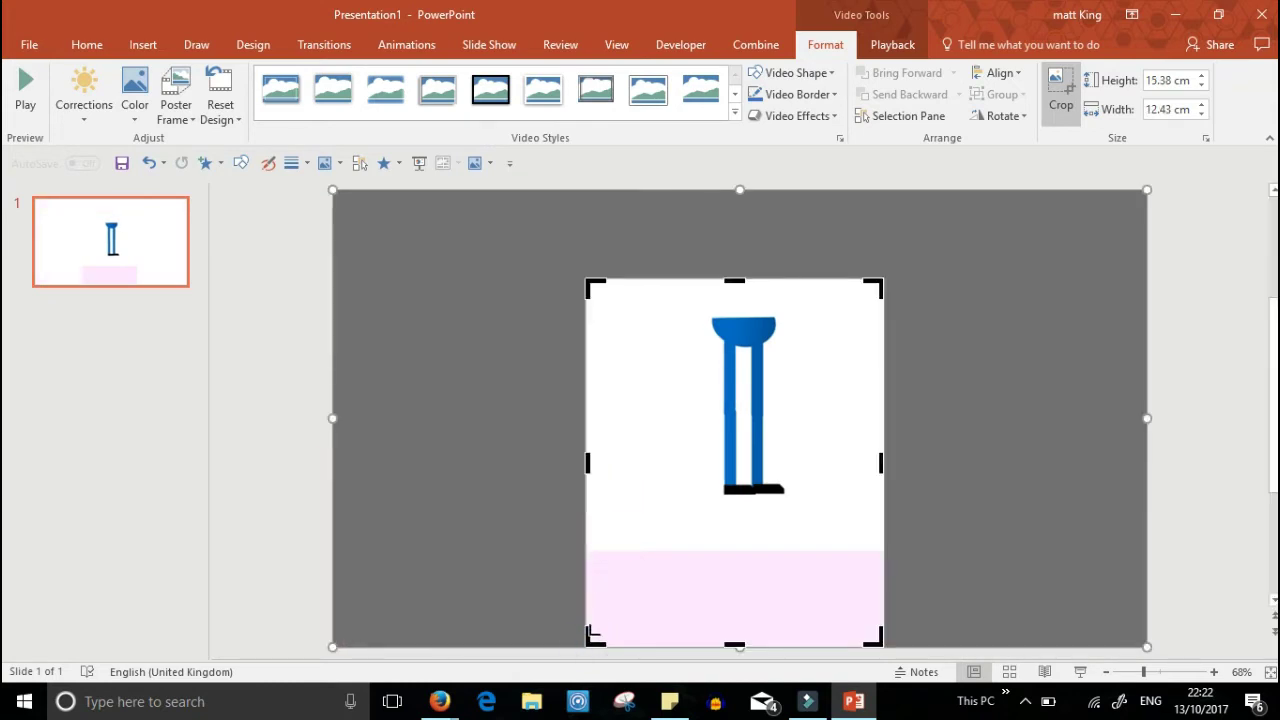
pyautogui.moveTo(735, 645); pyautogui.dragTo(734, 549)
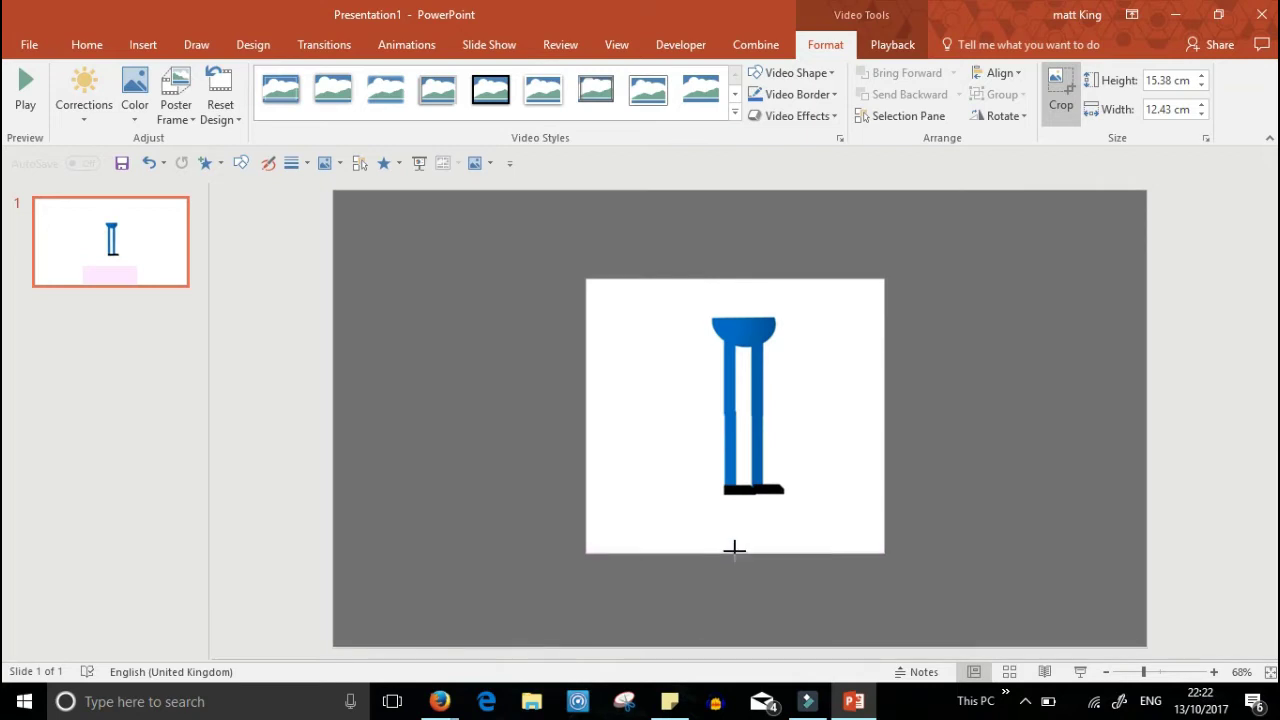
pyautogui.click(747, 383)
# Step: Shrink the cropped legs video and place it in the lower-left area of the slide
pyautogui.click(580, 277)
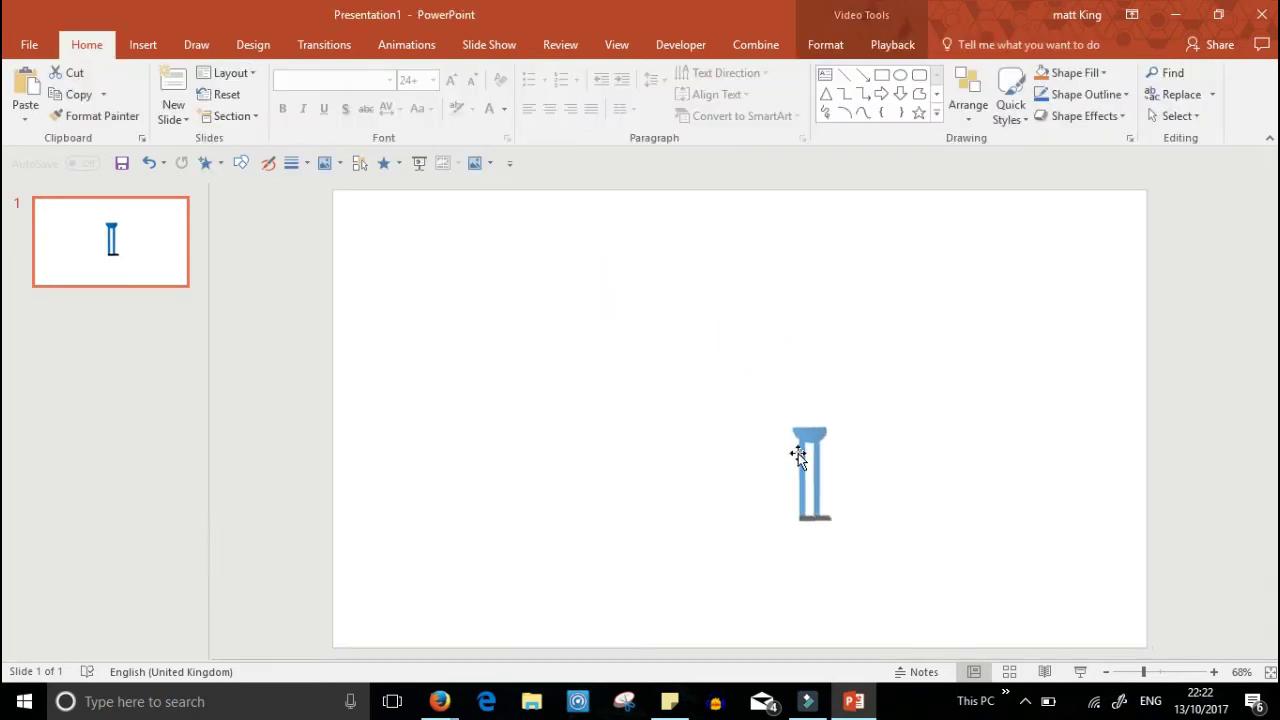
pyautogui.click(427, 487)
pyautogui.moveTo(434, 403); pyautogui.dragTo(409, 409)
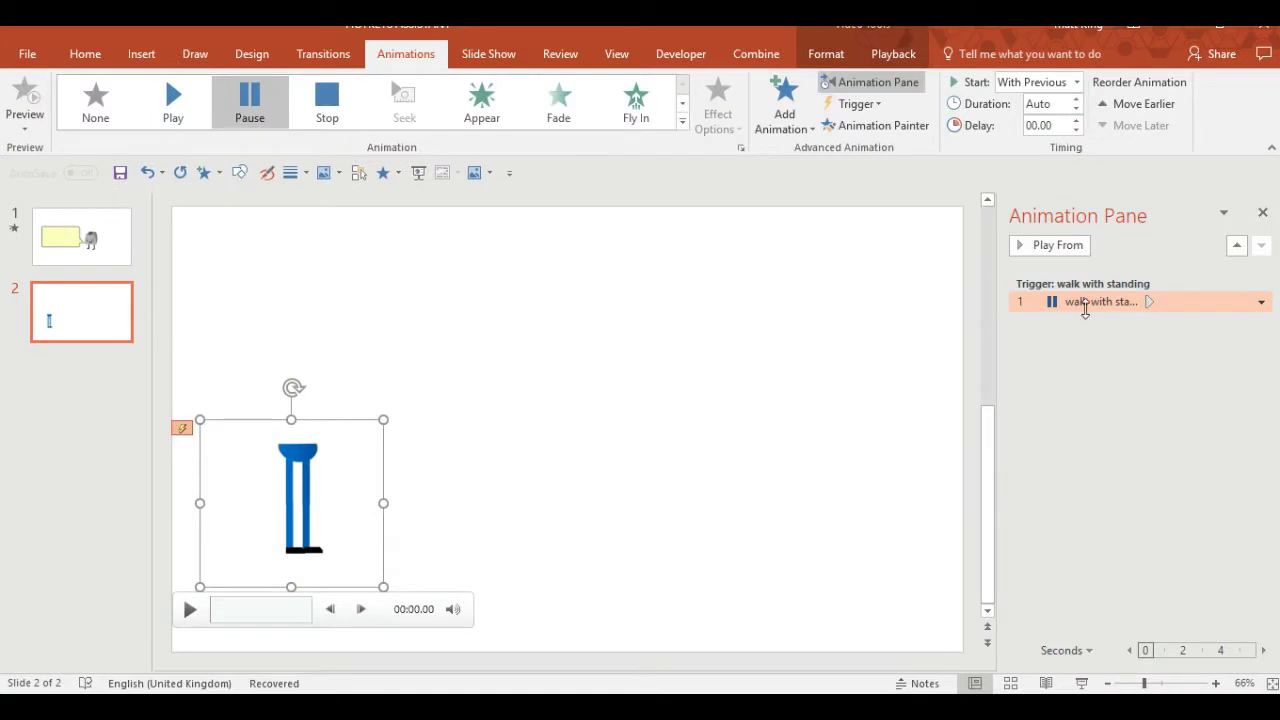
# Step: Move the video's effect out from under its trigger and change it from Pause to Play
pyautogui.click(1086, 307)
pyautogui.moveTo(1086, 278); pyautogui.dragTo(1086, 262)
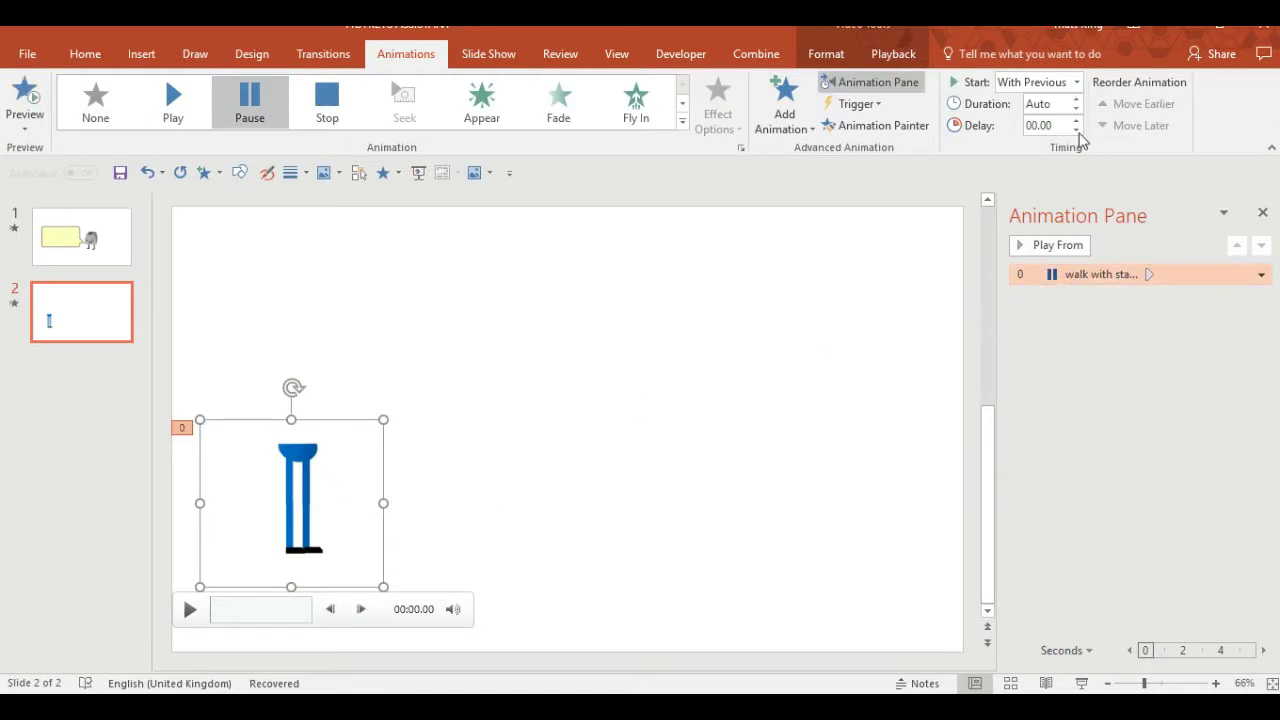
pyautogui.click(1076, 84)
pyautogui.click(1074, 86)
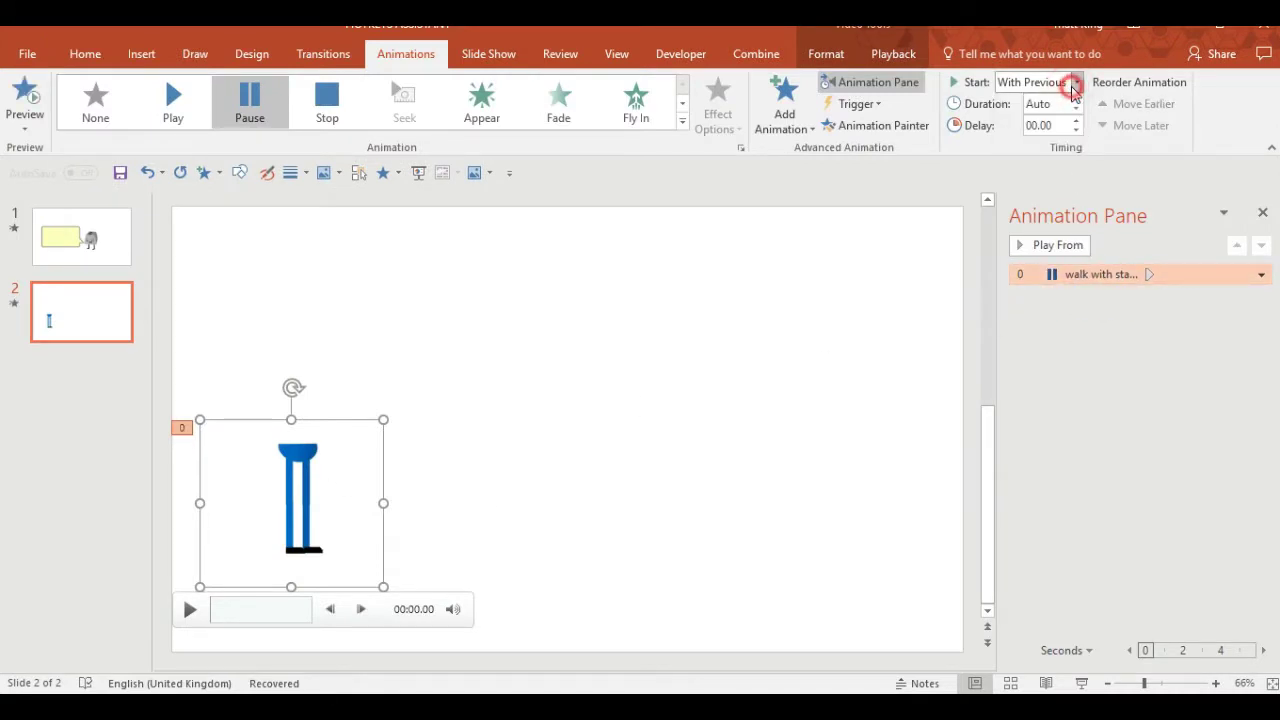
pyautogui.click(170, 104)
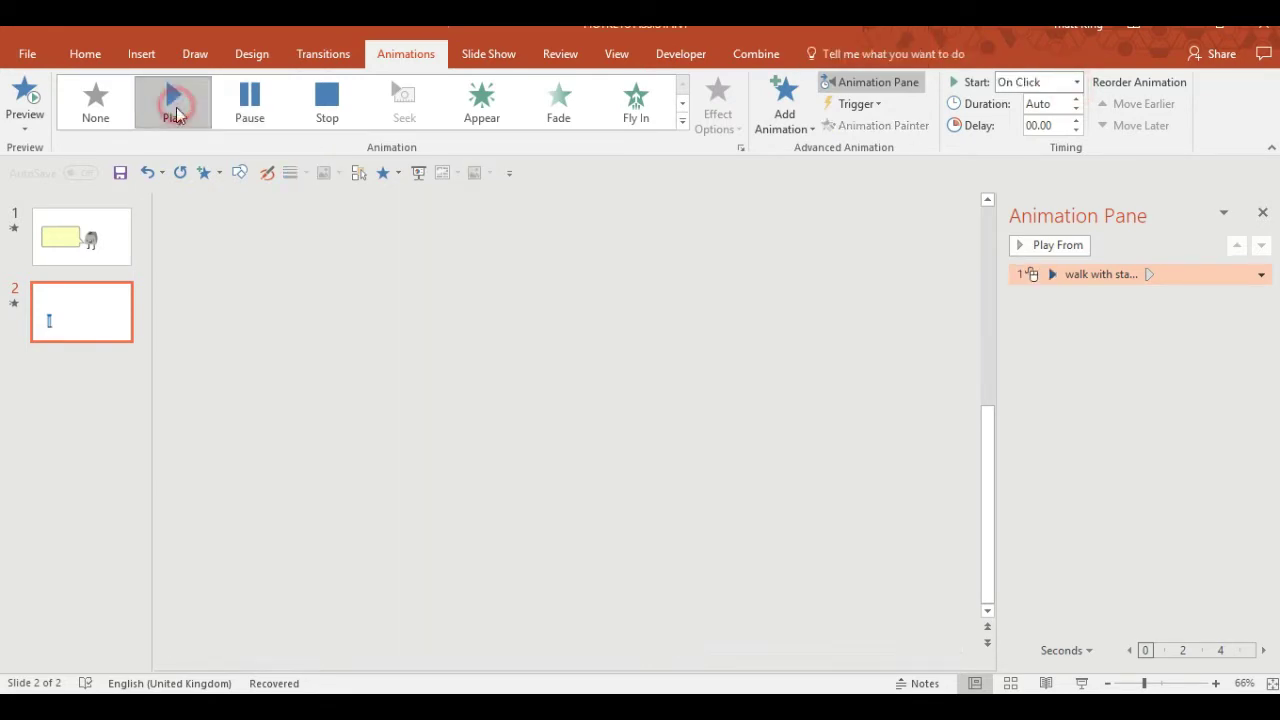
# Step: Add a Right motion path to the legs video as an additional animation
pyautogui.click(423, 417)
pyautogui.click(322, 466)
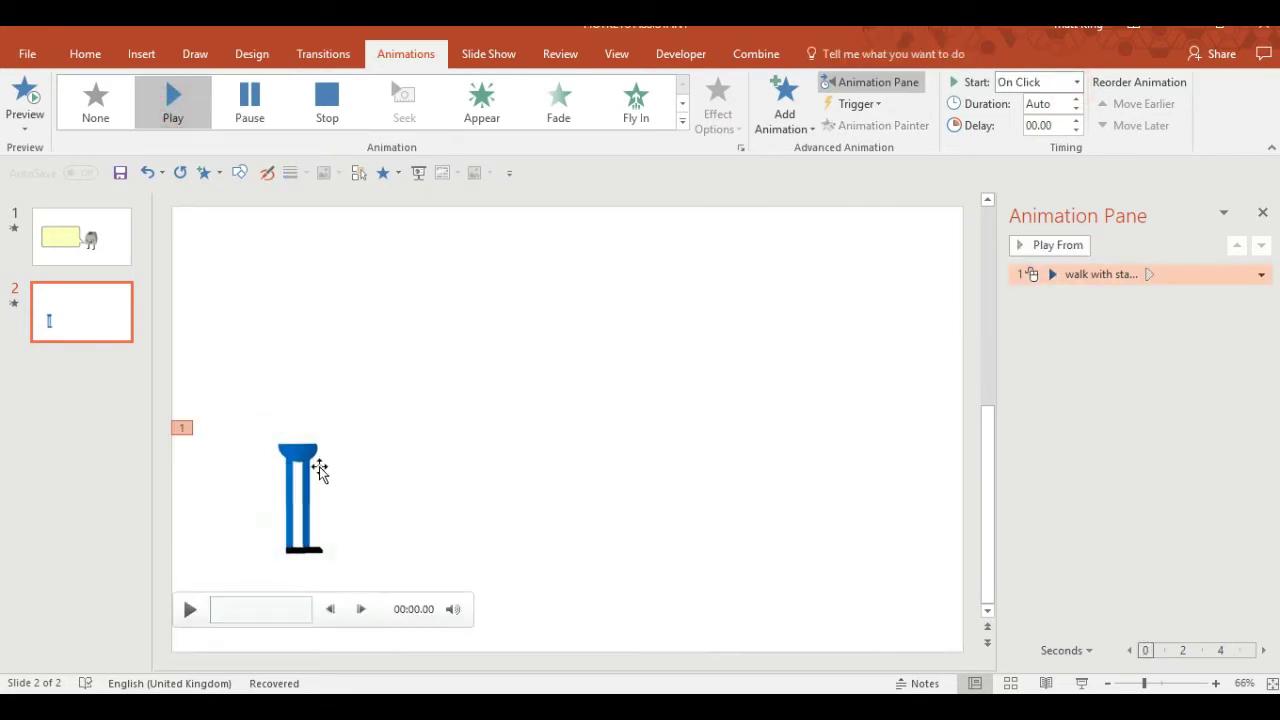
pyautogui.click(784, 100)
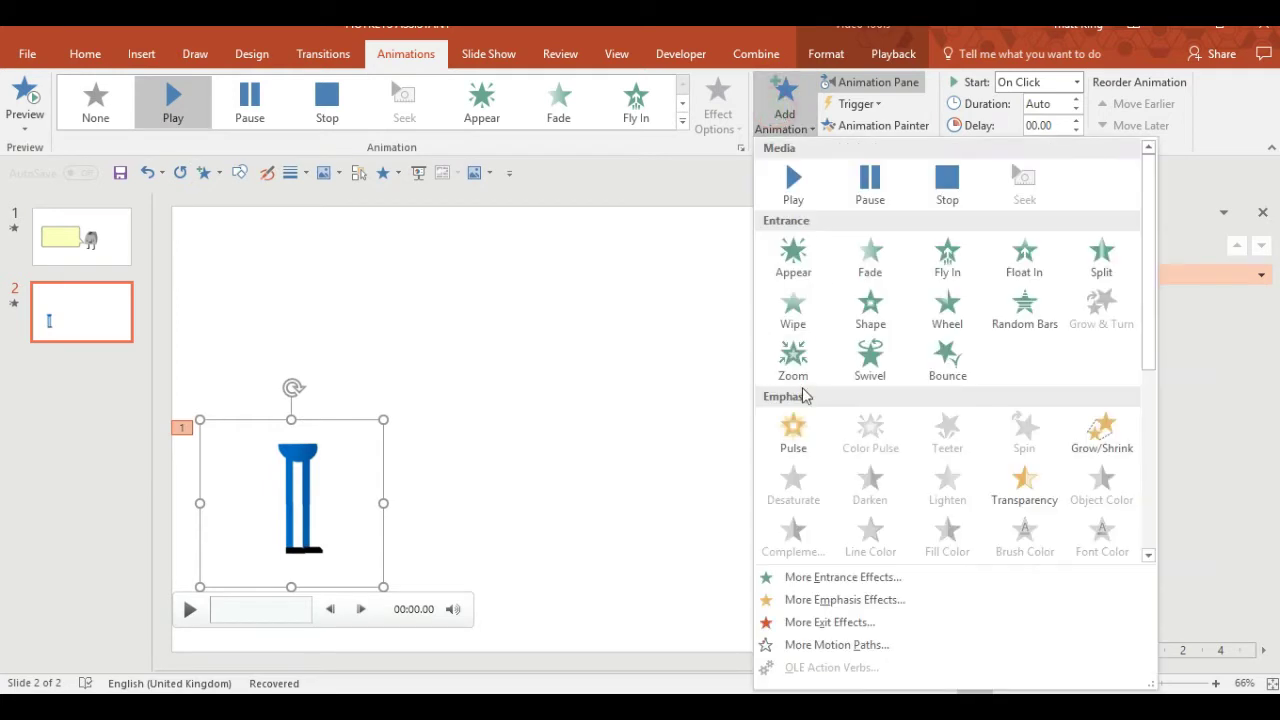
pyautogui.click(860, 645)
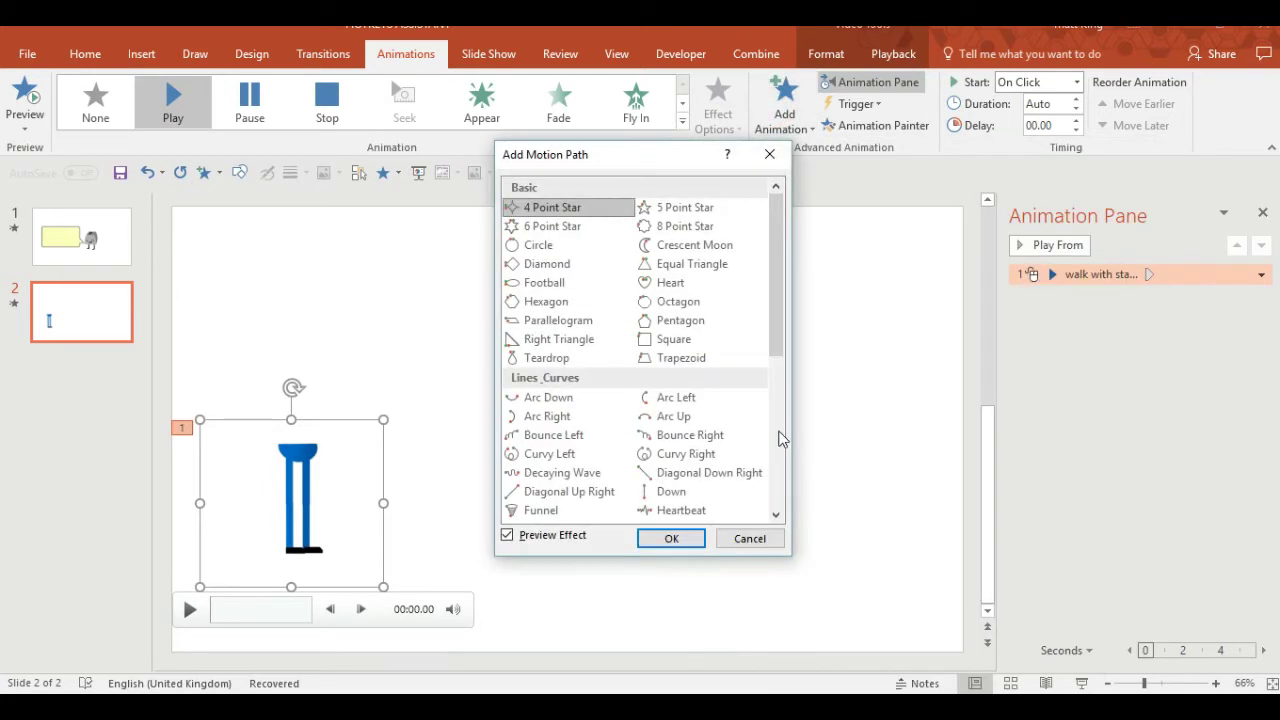
pyautogui.scroll(-5, 781, 440)
pyautogui.click(690, 209)
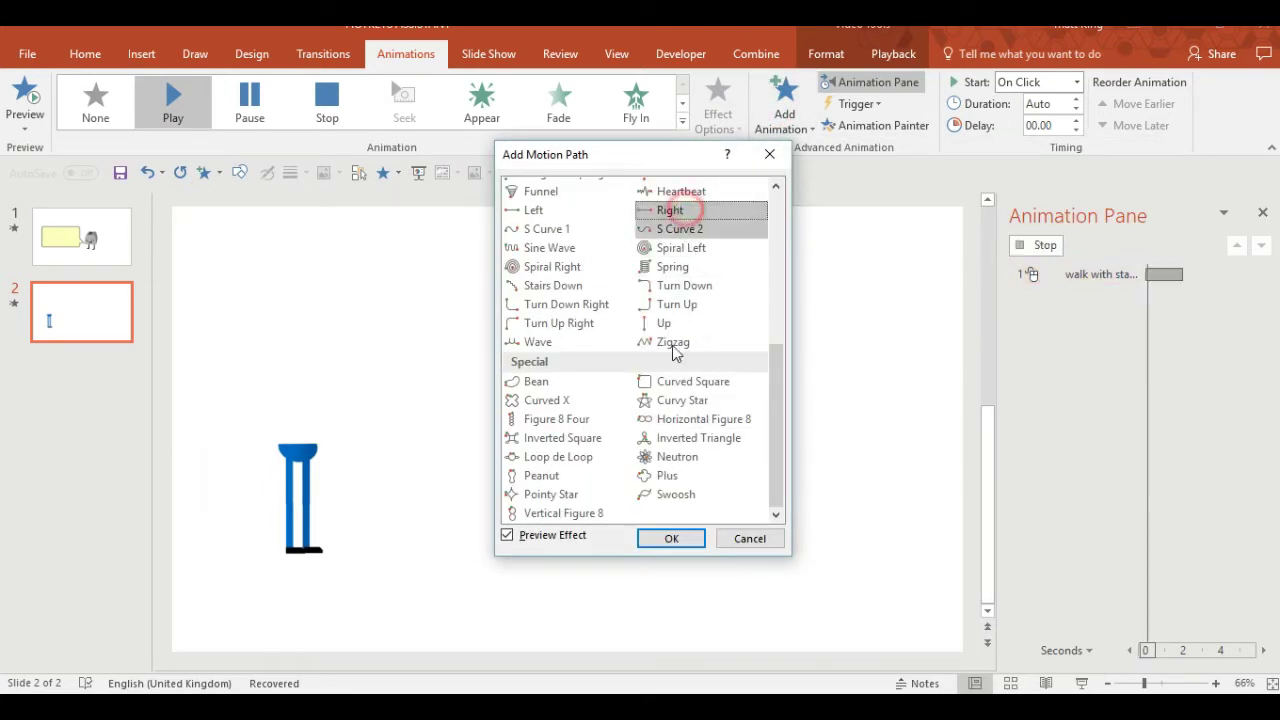
pyautogui.click(686, 538)
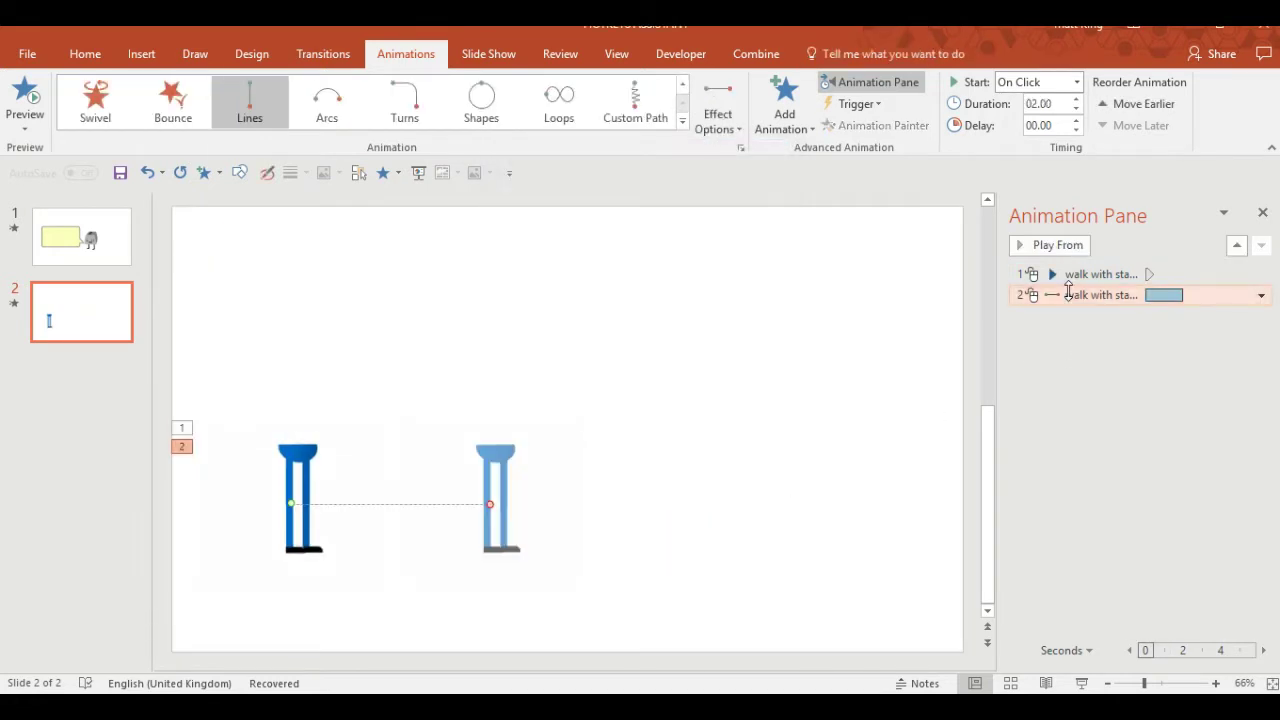
# Step: Set both the motion path and the Play effect of the legs video to start With Previous
pyautogui.click(1069, 292)
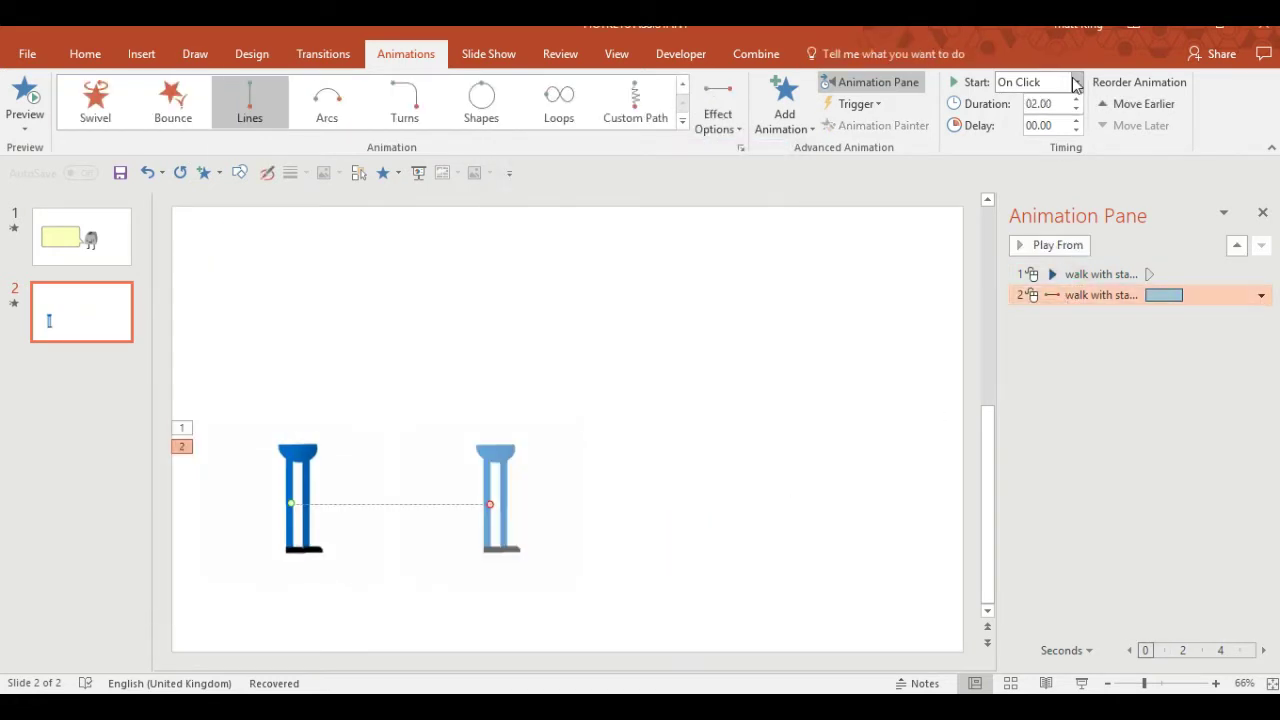
pyautogui.click(1076, 82)
pyautogui.click(1063, 123)
pyautogui.click(1064, 275)
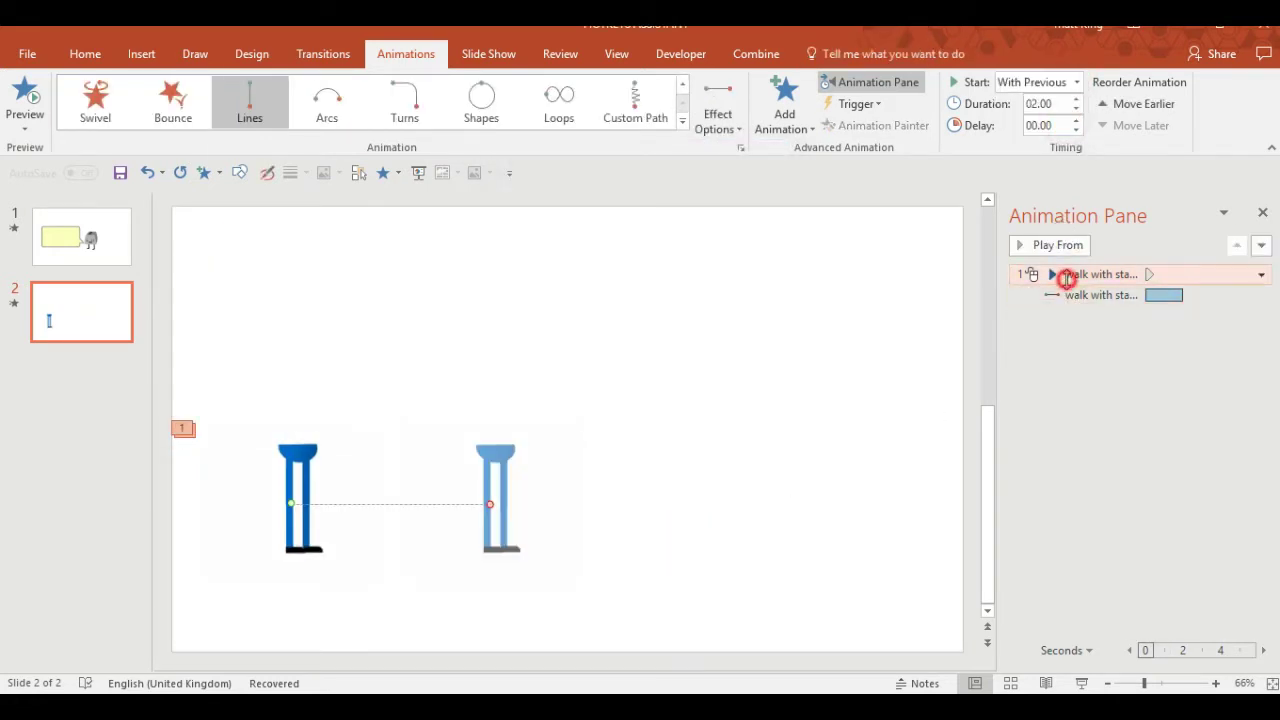
pyautogui.click(1076, 82)
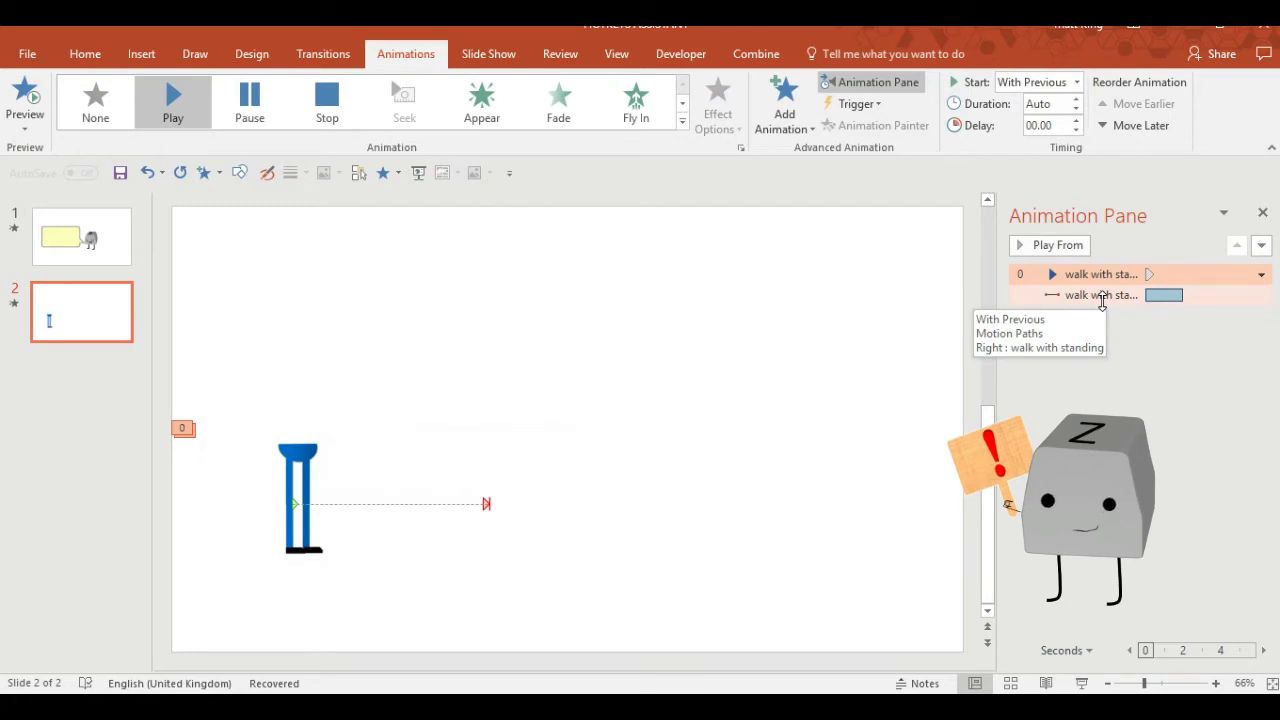
# Step: Add a Stop media effect to the legs video and set it to start With Previous
pyautogui.click(292, 462)
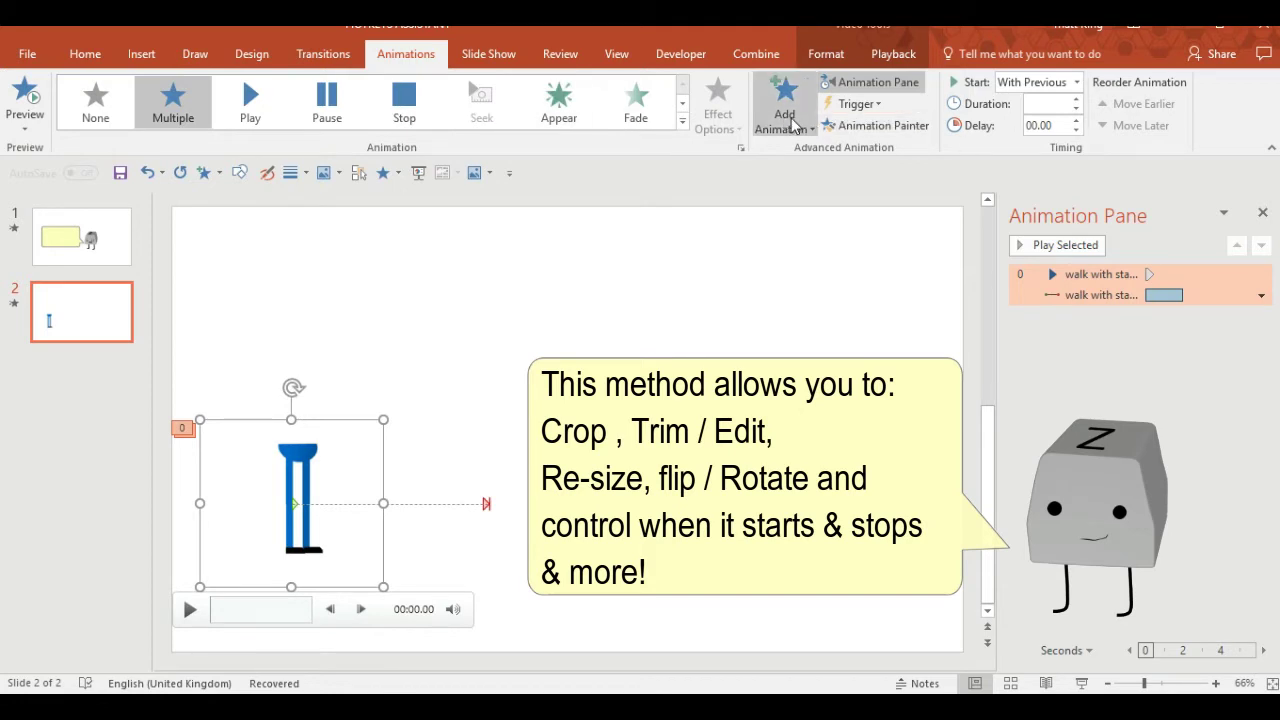
pyautogui.click(486, 394)
pyautogui.click(300, 459)
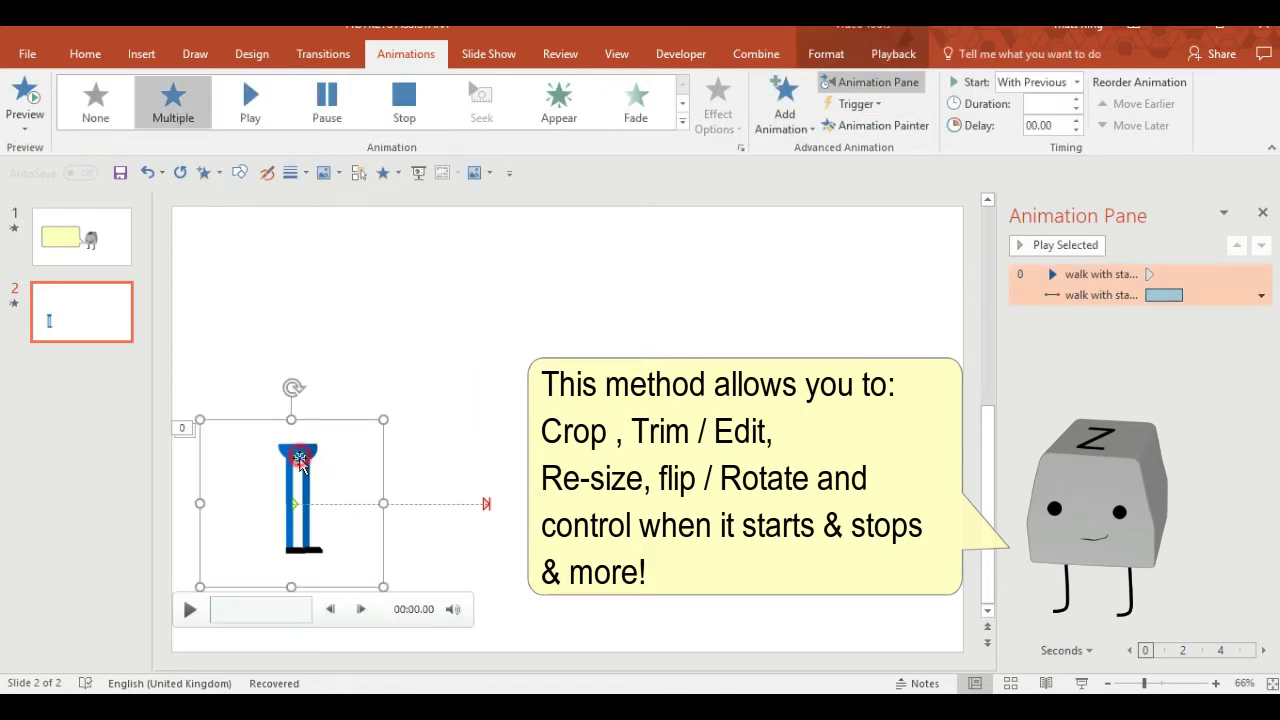
pyautogui.click(786, 113)
pyautogui.click(950, 182)
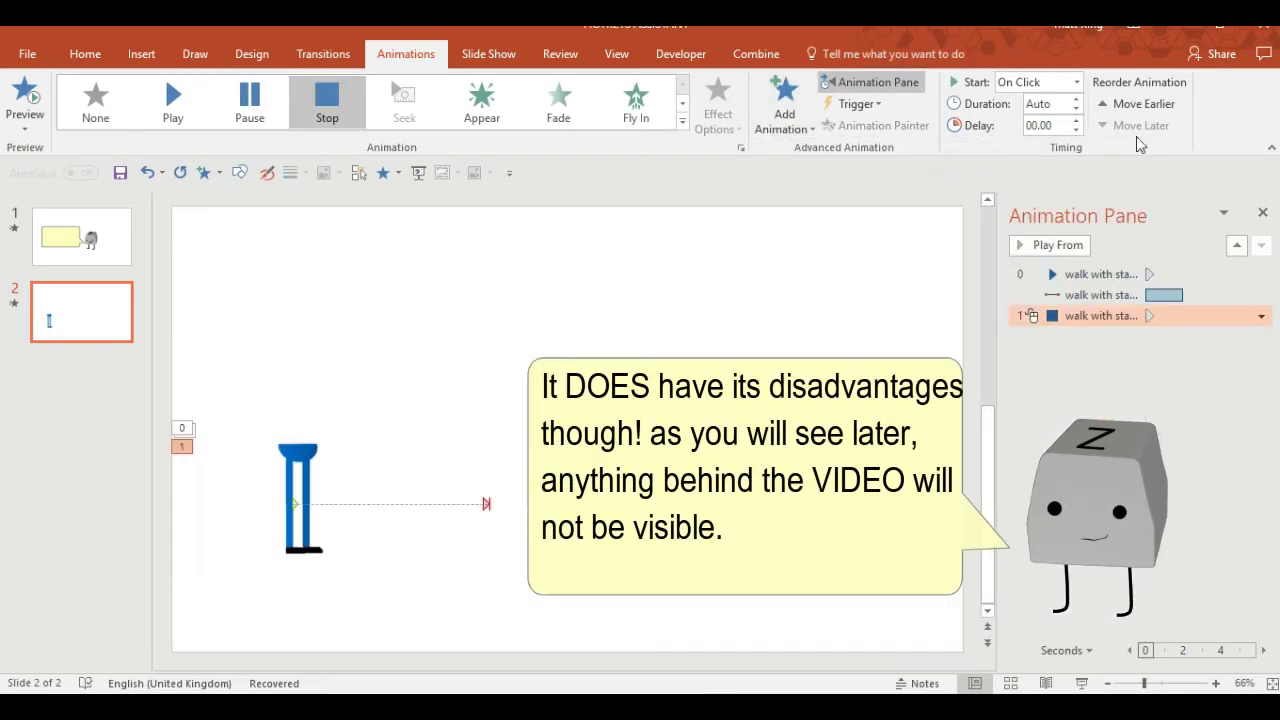
pyautogui.click(1076, 82)
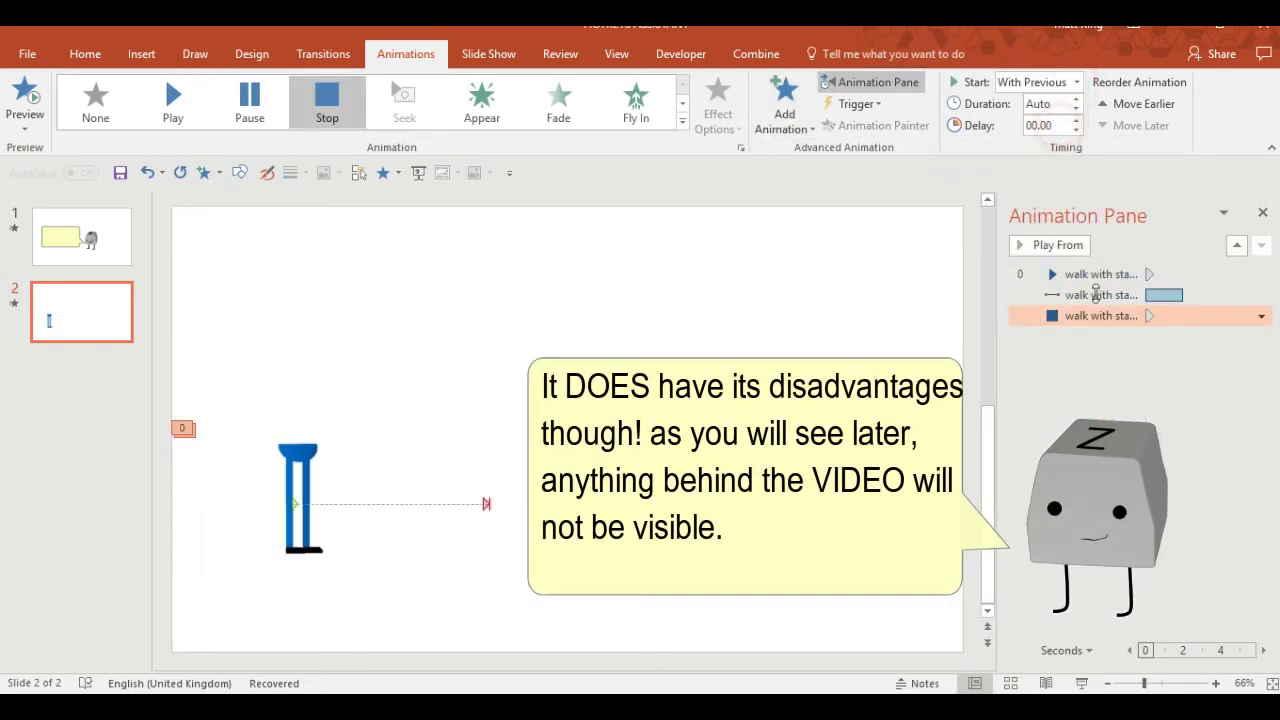
# Step: Set the motion path's duration to 4.70 seconds and extend its end point further right across the slide
pyautogui.moveTo(1183, 295); pyautogui.dragTo(1235, 302)
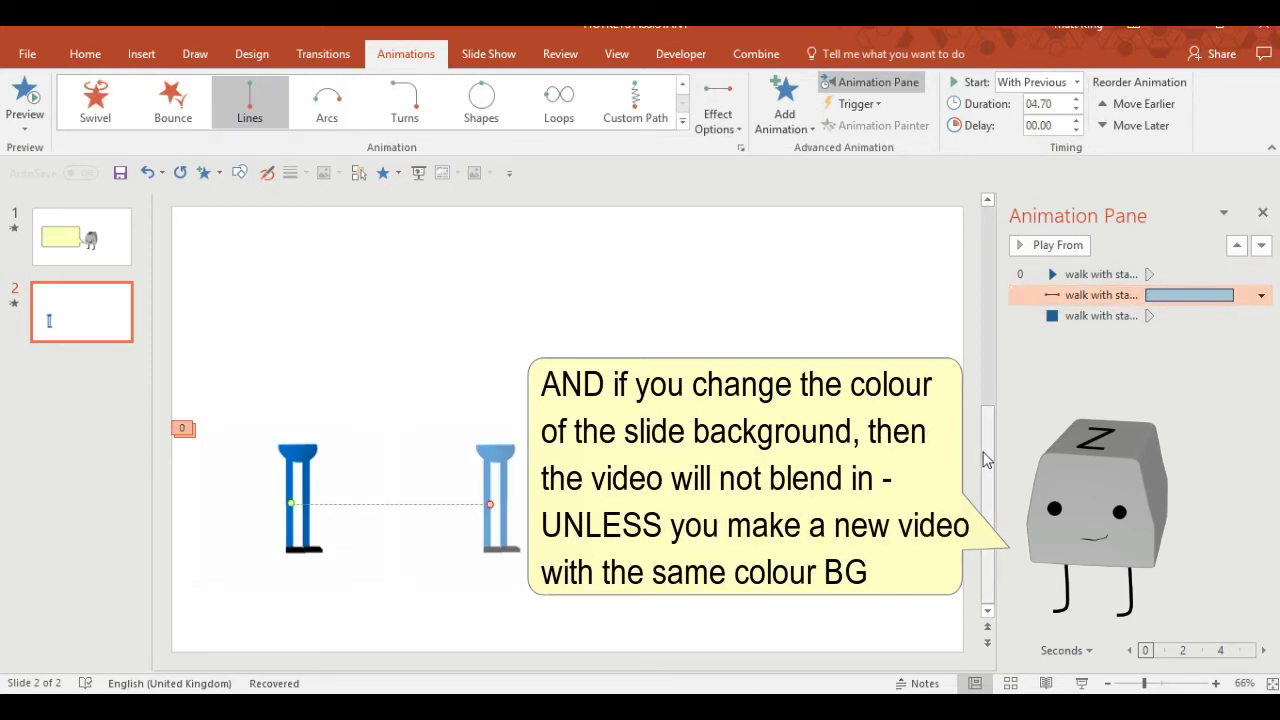
pyautogui.moveTo(1001, 416); pyautogui.dragTo(880, 418)
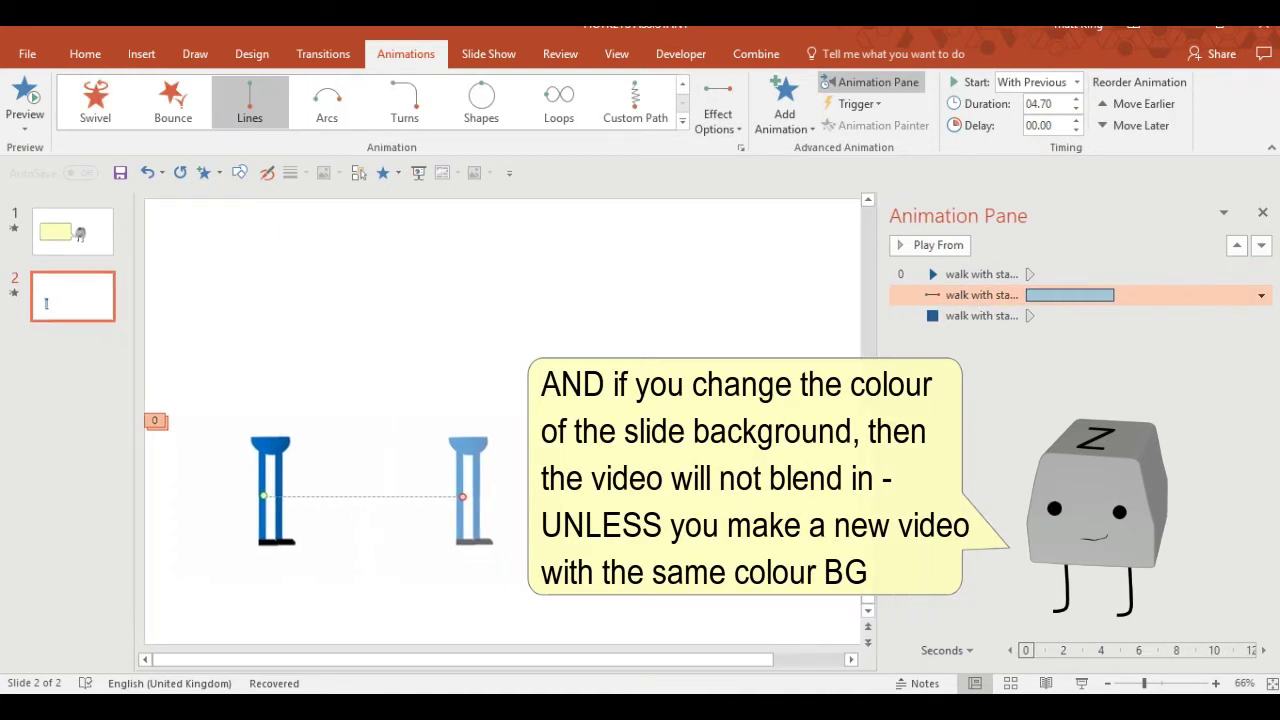
pyautogui.moveTo(463, 494); pyautogui.dragTo(520, 490)
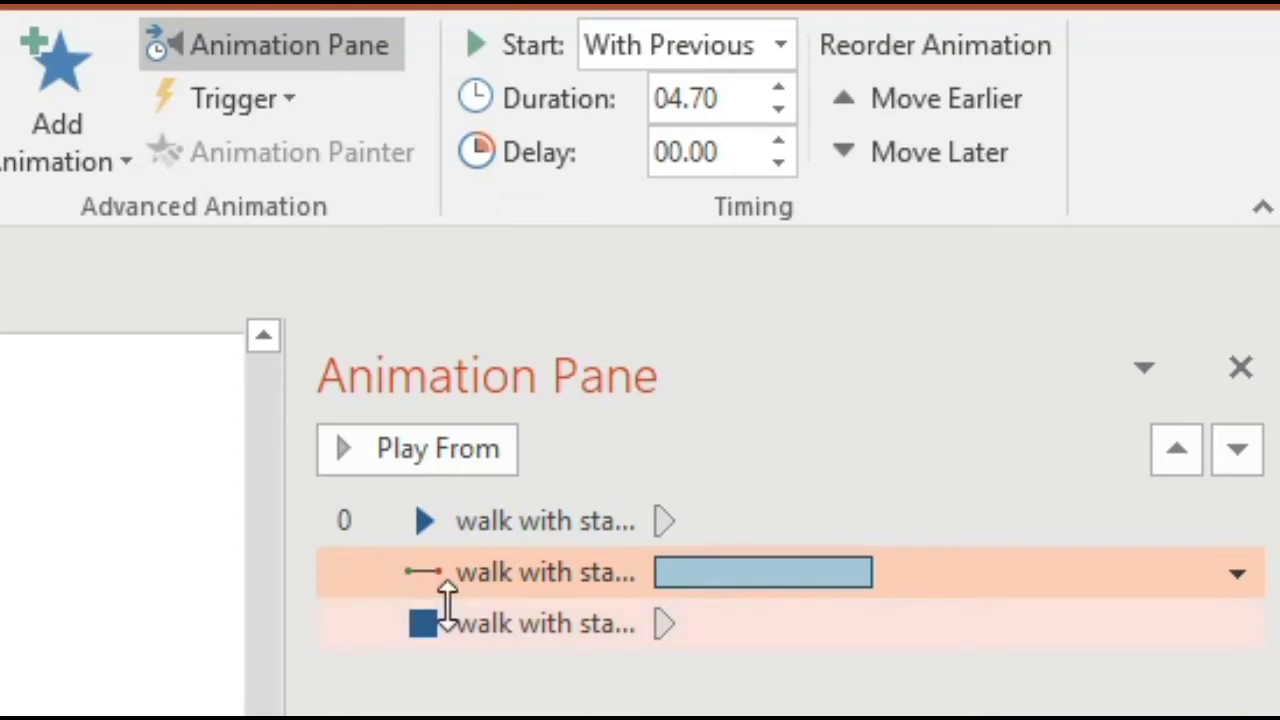
# Step: Delay the video's Stop effect to 4.70 seconds so it coincides with the end of the motion path
pyautogui.moveTo(447, 624); pyautogui.dragTo(884, 612)
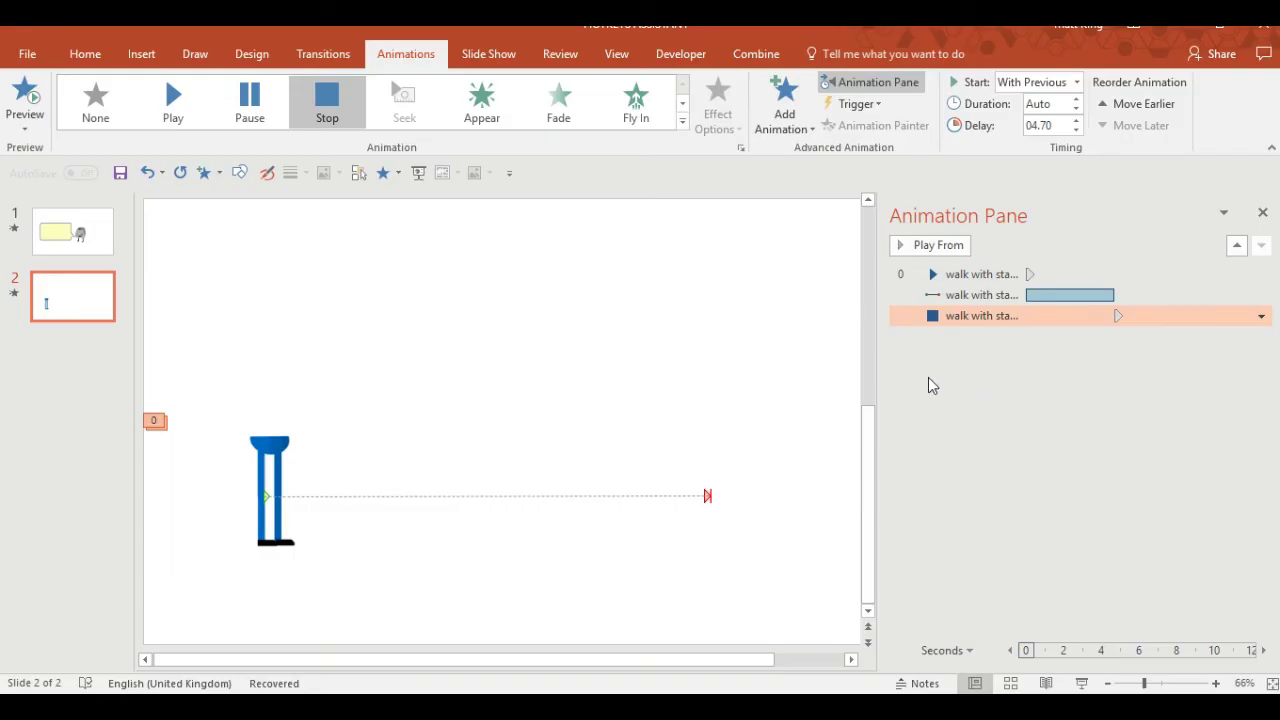
pyautogui.click(940, 425)
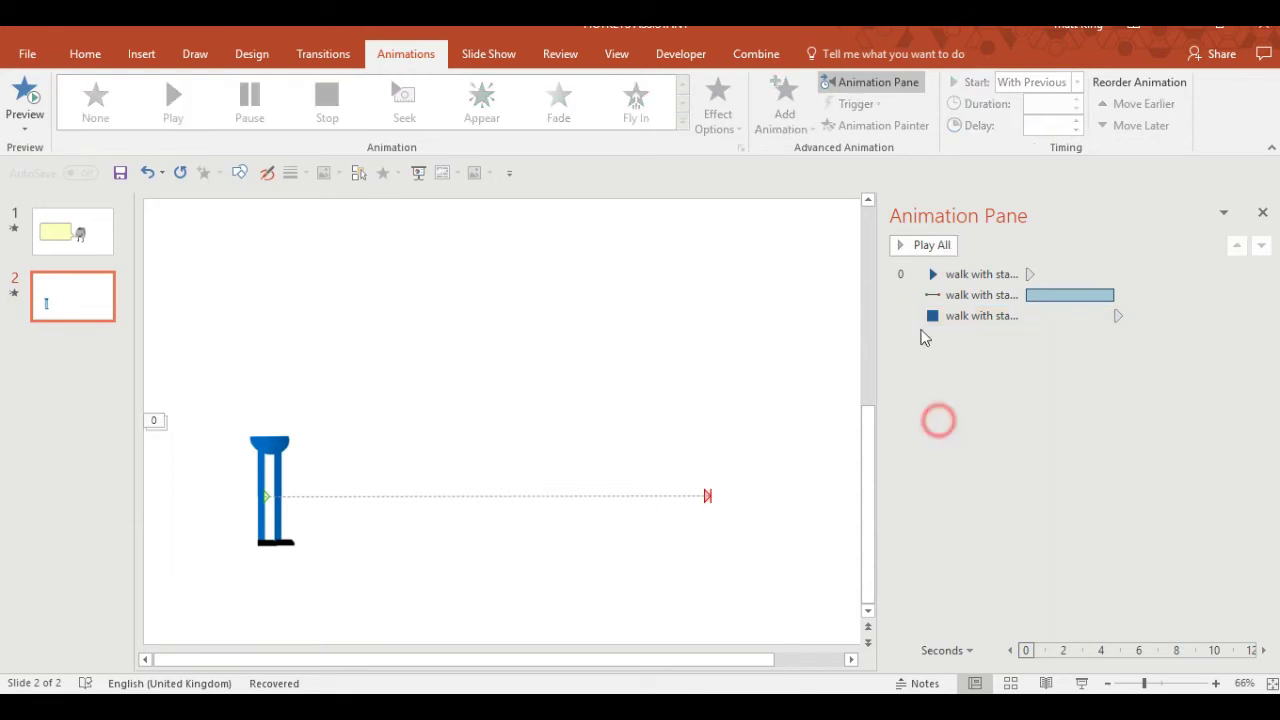
# Step: Set the motion path's smooth start and smooth end to 0 sec, and play the slide's animations to check the walk
pyautogui.click(929, 250)
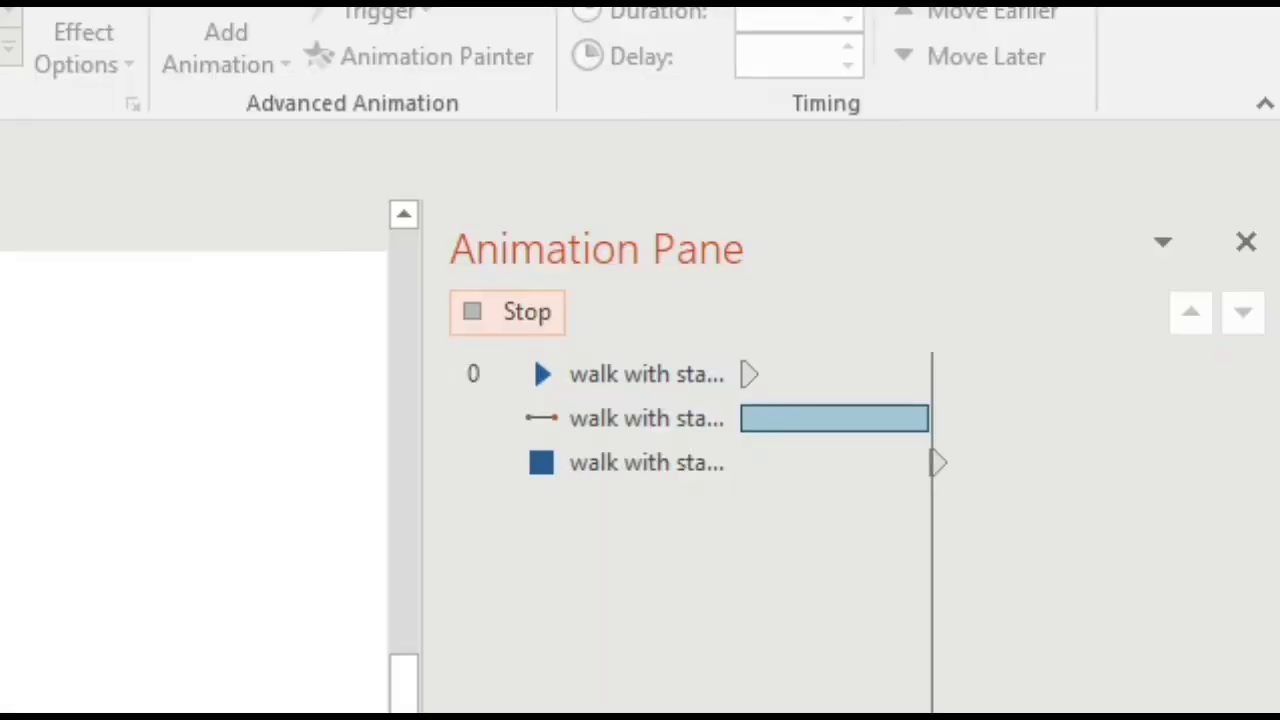
pyautogui.click(660, 420)
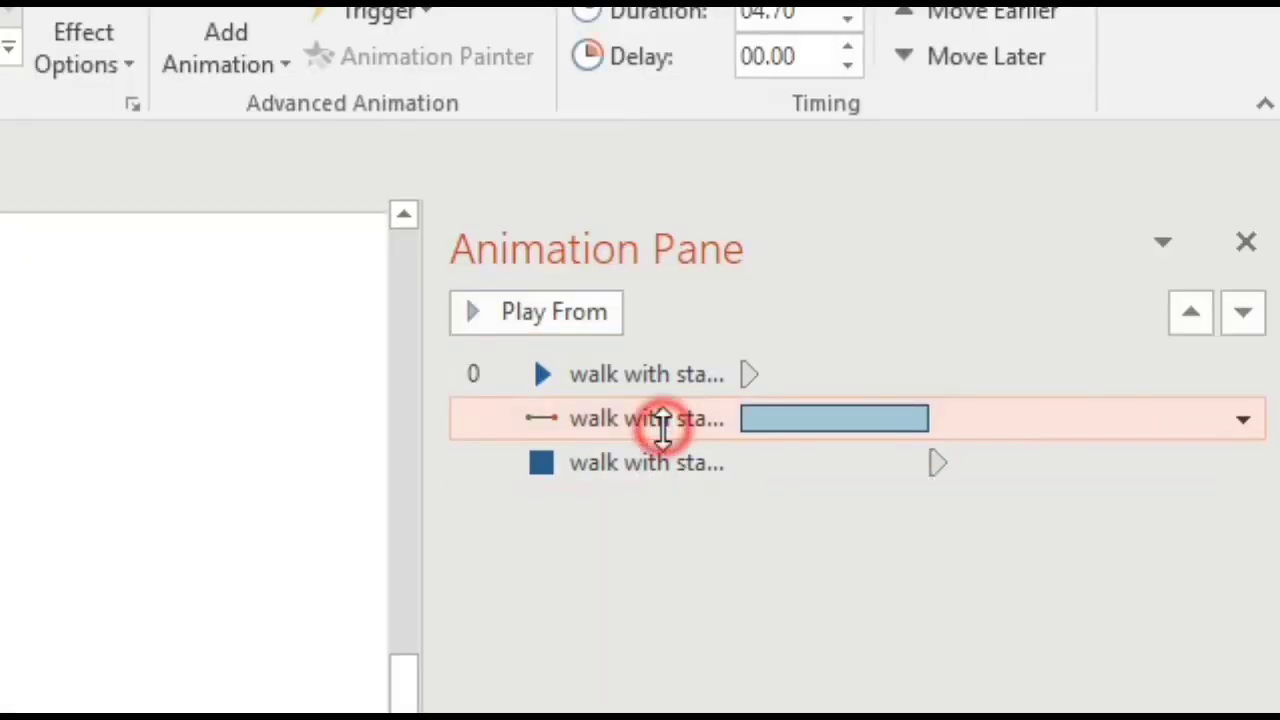
pyautogui.rightClick(660, 420)
pyautogui.click(1066, 607)
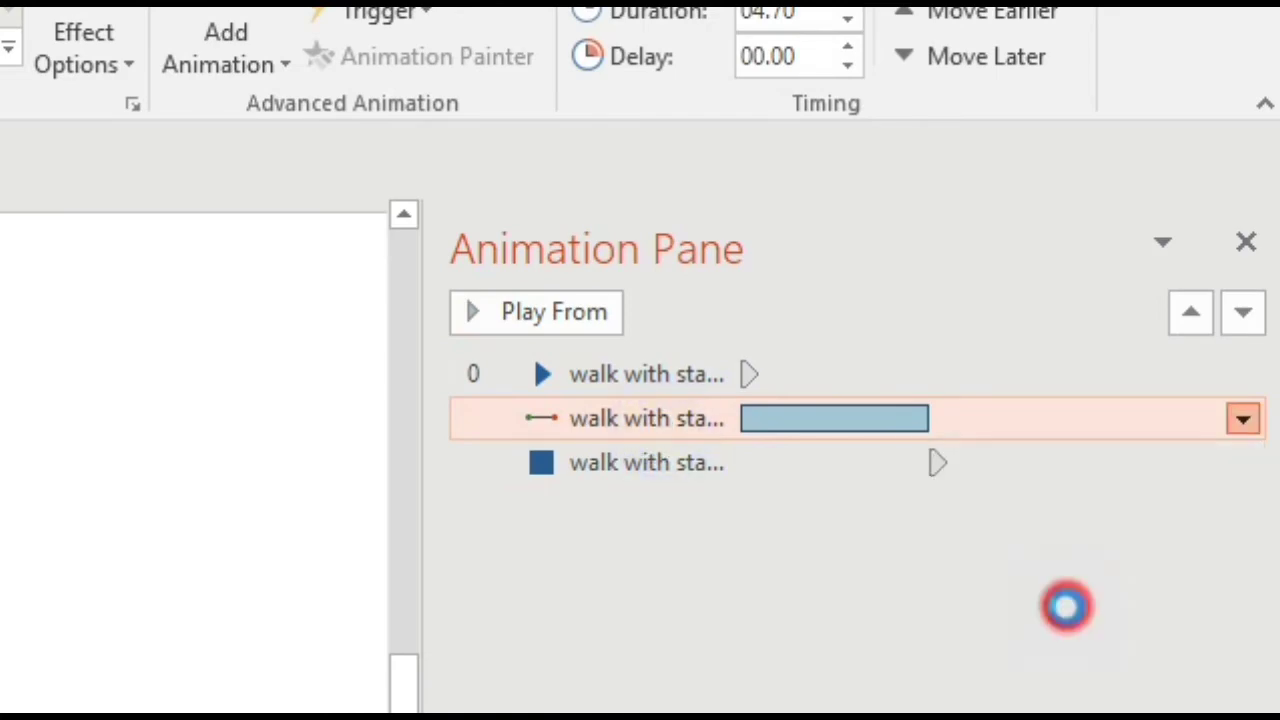
pyautogui.moveTo(632, 233); pyautogui.dragTo(517, 294)
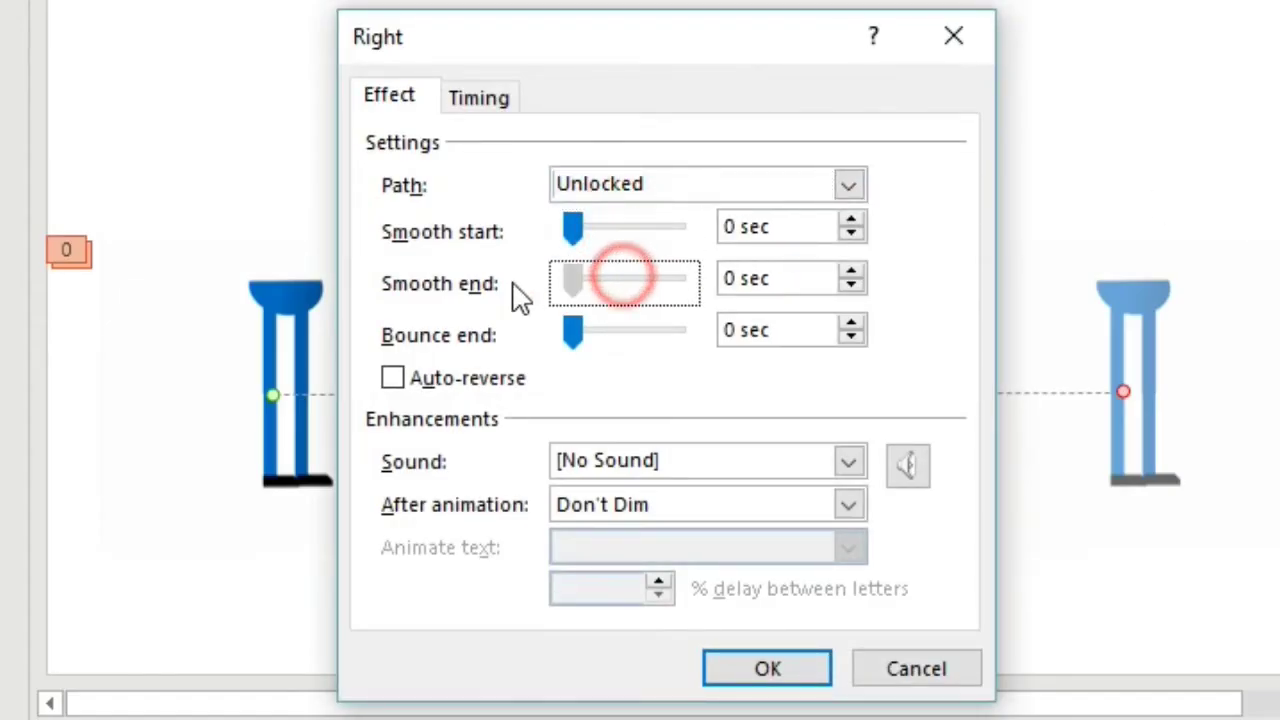
pyautogui.click(767, 669)
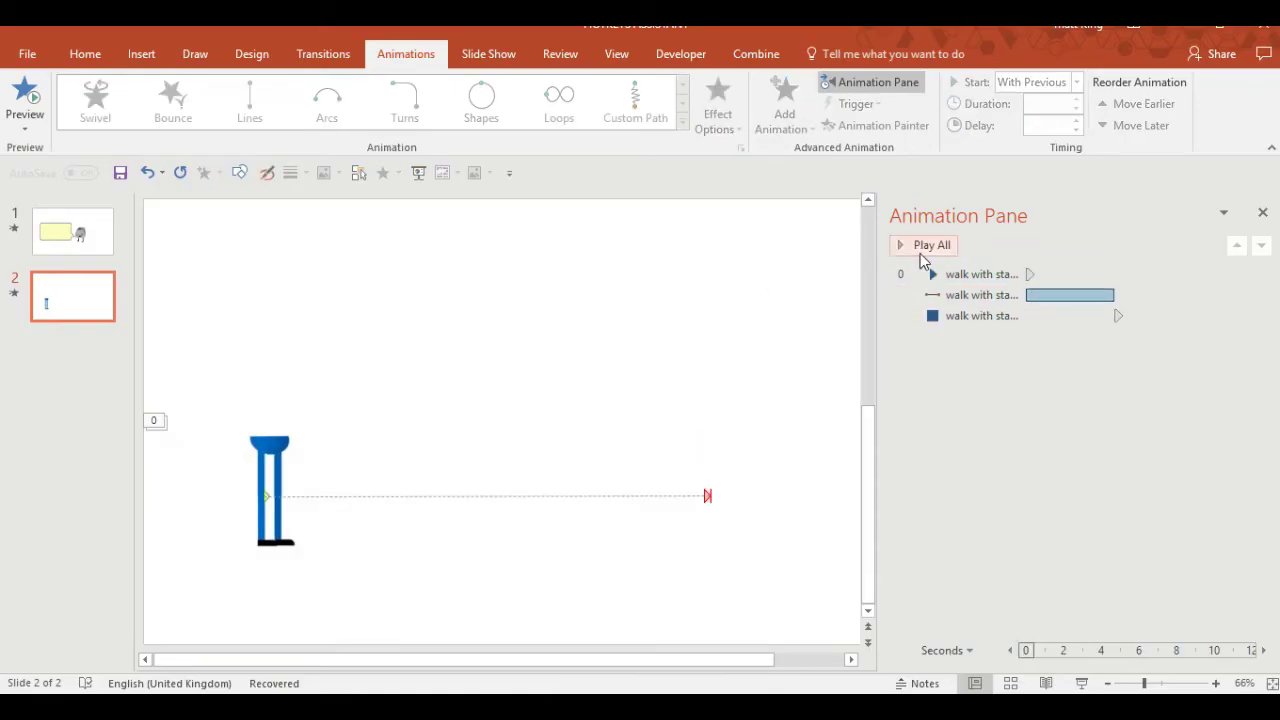
pyautogui.click(923, 250)
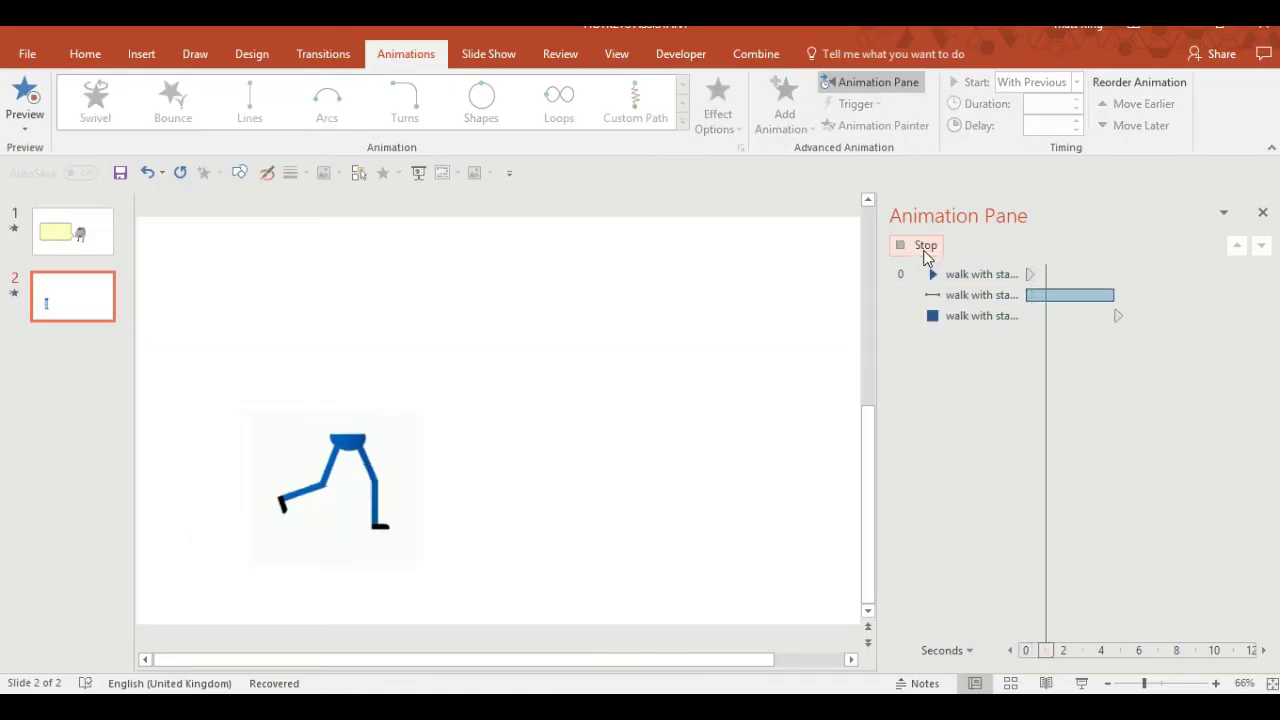
pyautogui.click(993, 358)
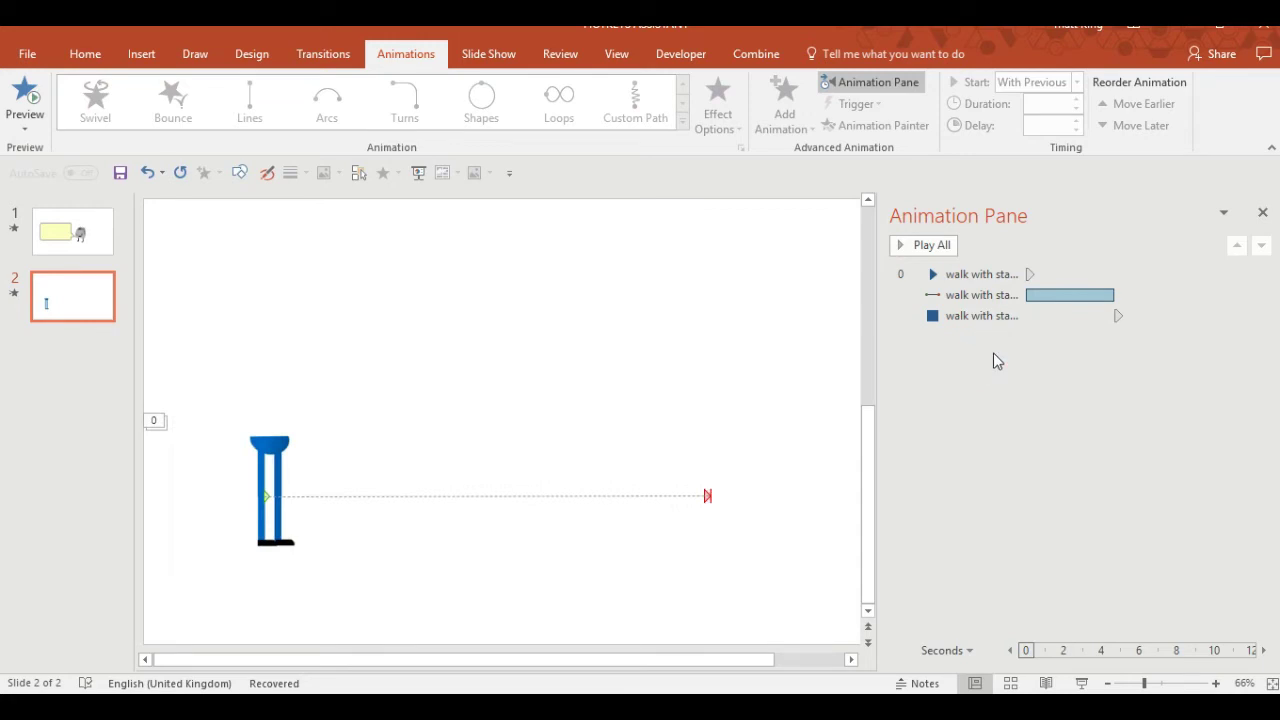
# Step: Delay the motion path's start to 0.10 seconds with a 4.60-second duration, and play all the slide's animations
pyautogui.click(1038, 297)
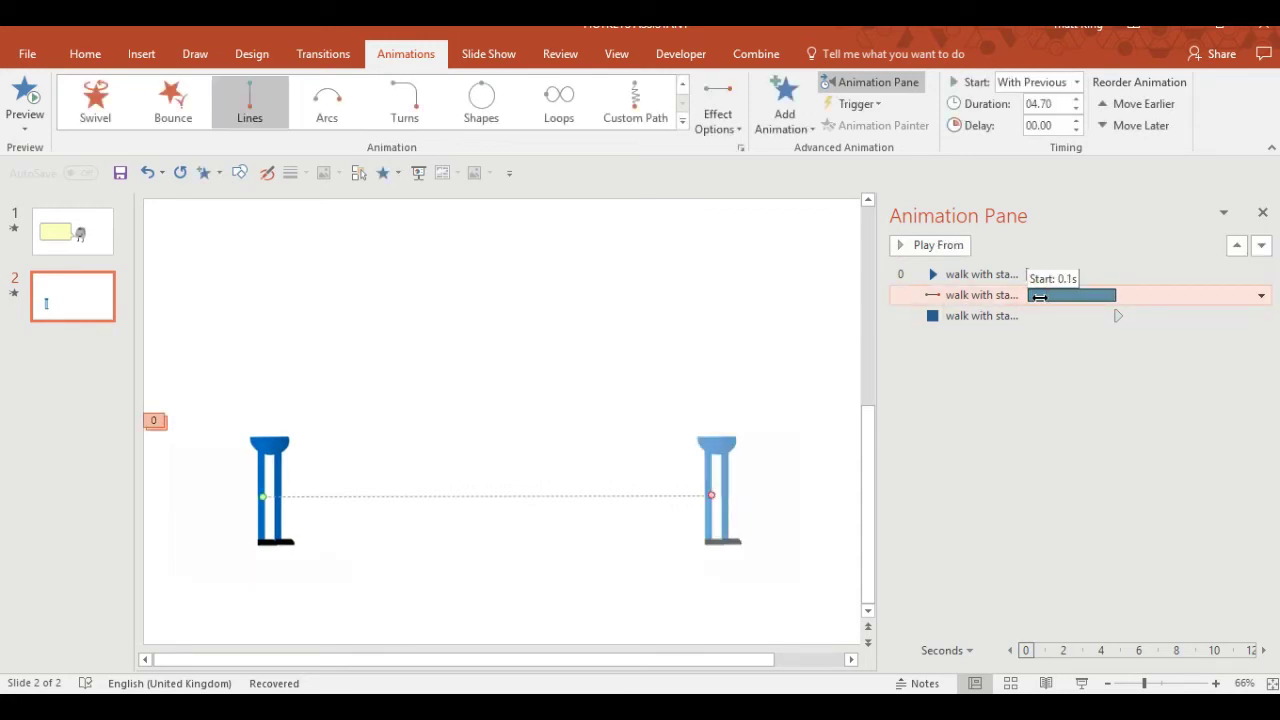
pyautogui.moveTo(1040, 296); pyautogui.dragTo(1115, 296)
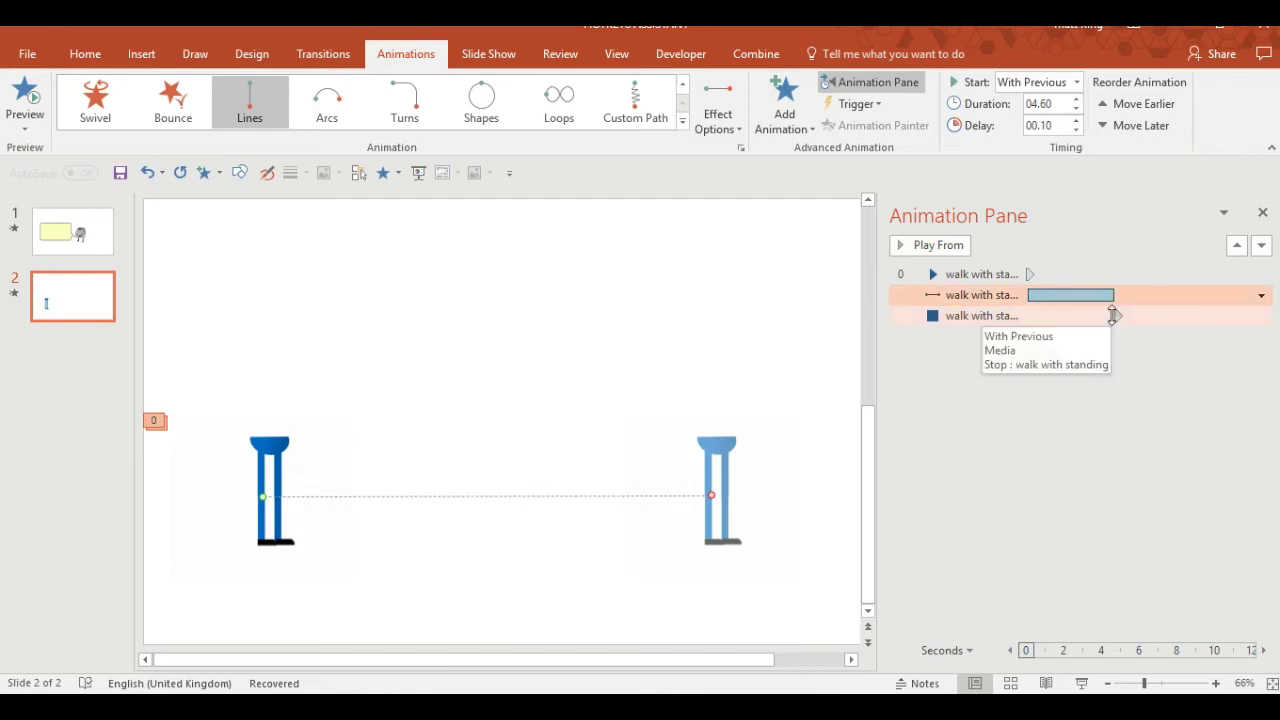
pyautogui.click(973, 387)
pyautogui.click(932, 248)
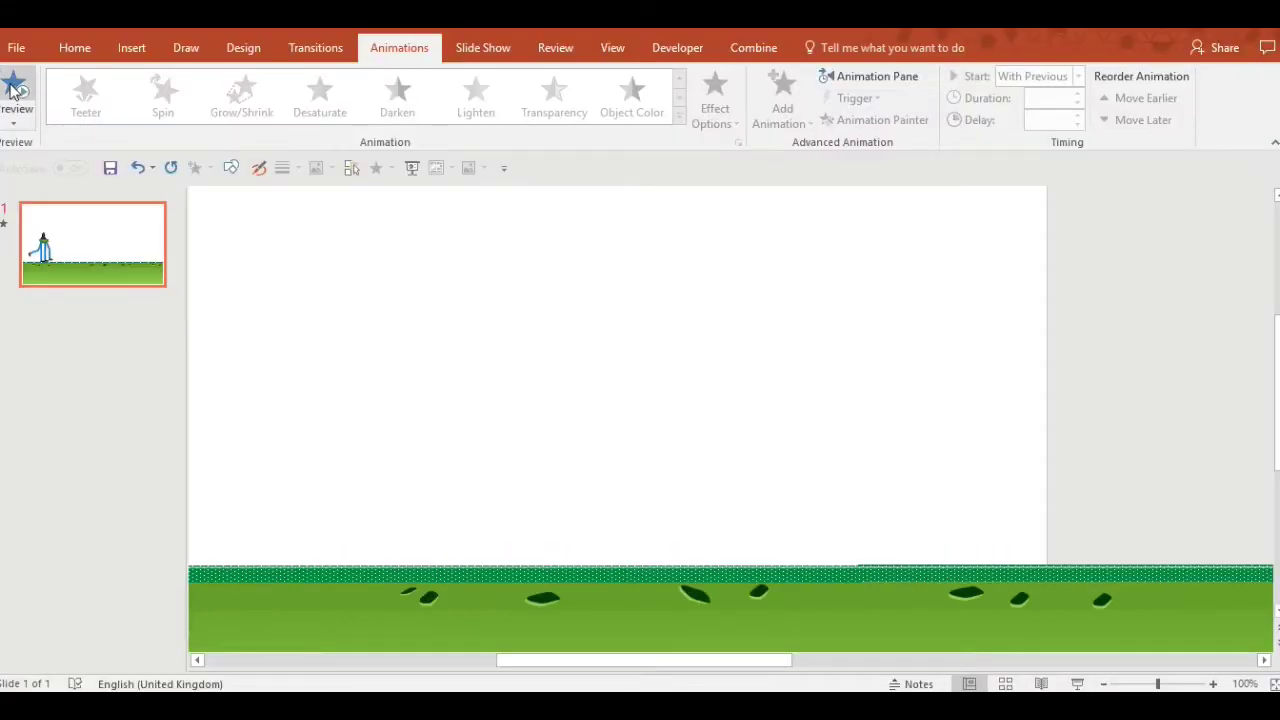
# Step: Fill the walking bird slide's background with a light blue preset gradient, and preview the scene's animation
pyautogui.click(14, 92)
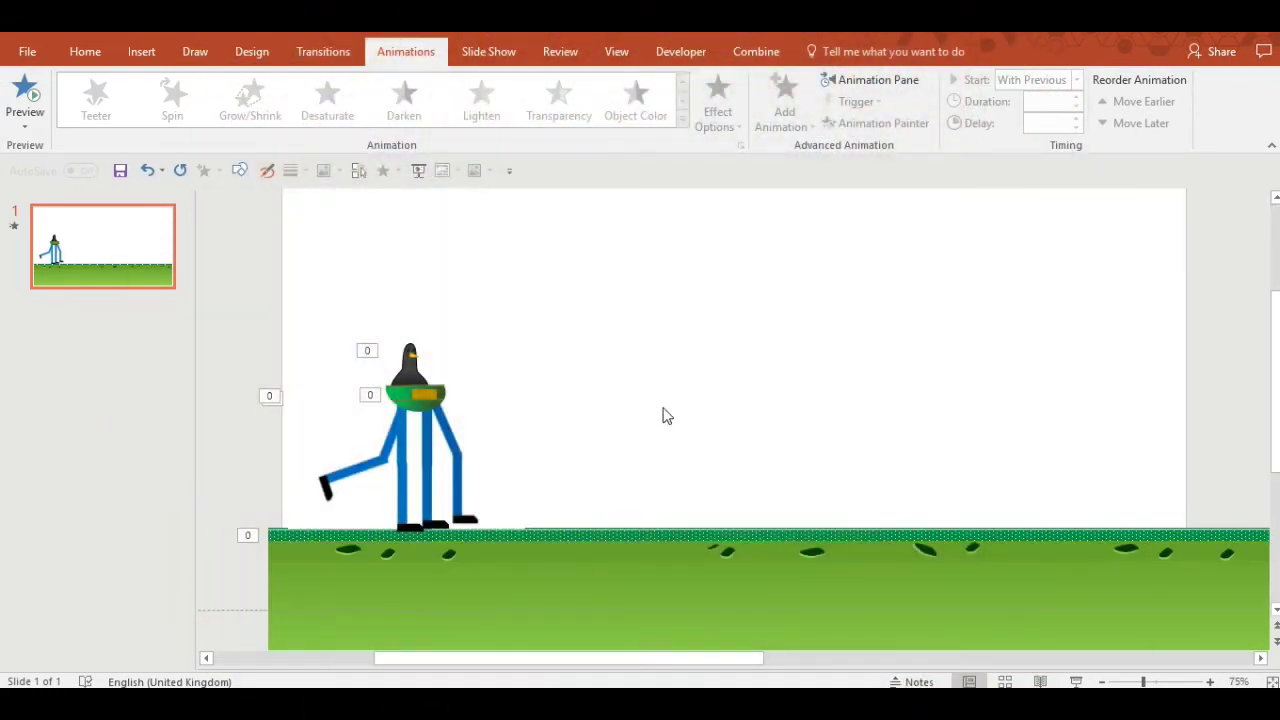
pyautogui.rightClick(667, 416)
pyautogui.click(746, 558)
pyautogui.click(1055, 338)
pyautogui.click(1238, 437)
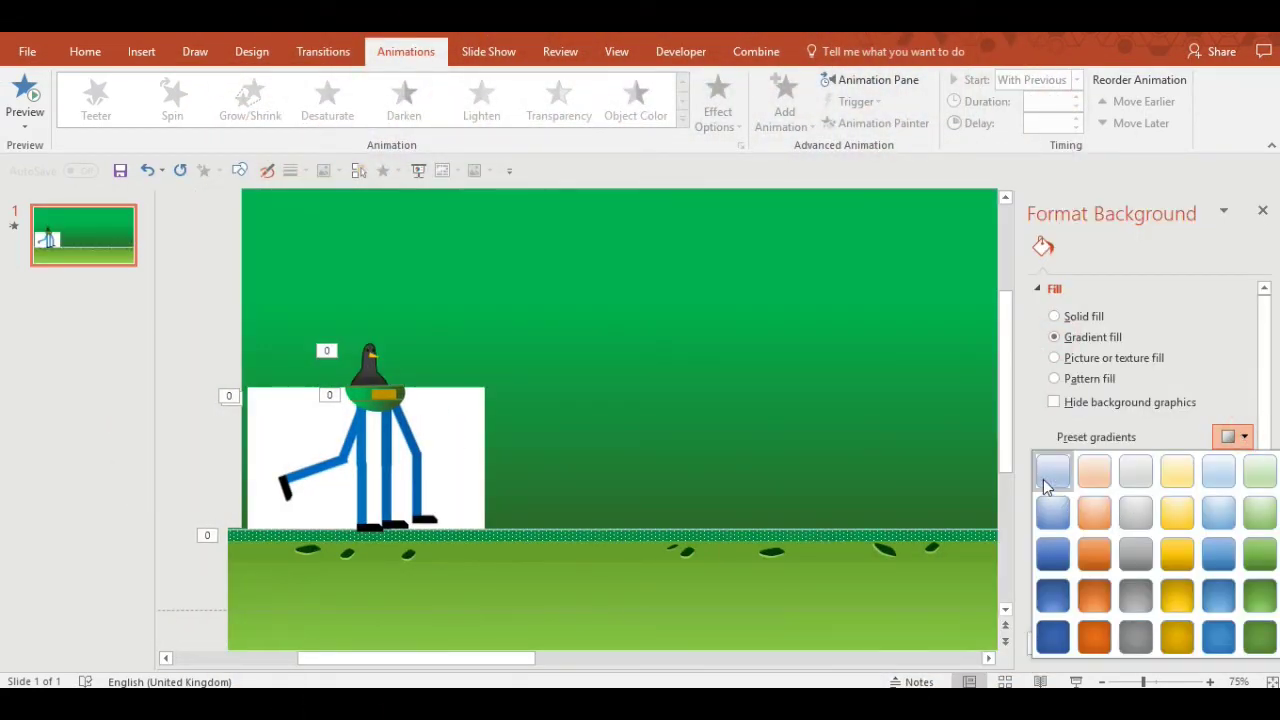
pyautogui.click(1218, 470)
pyautogui.click(25, 95)
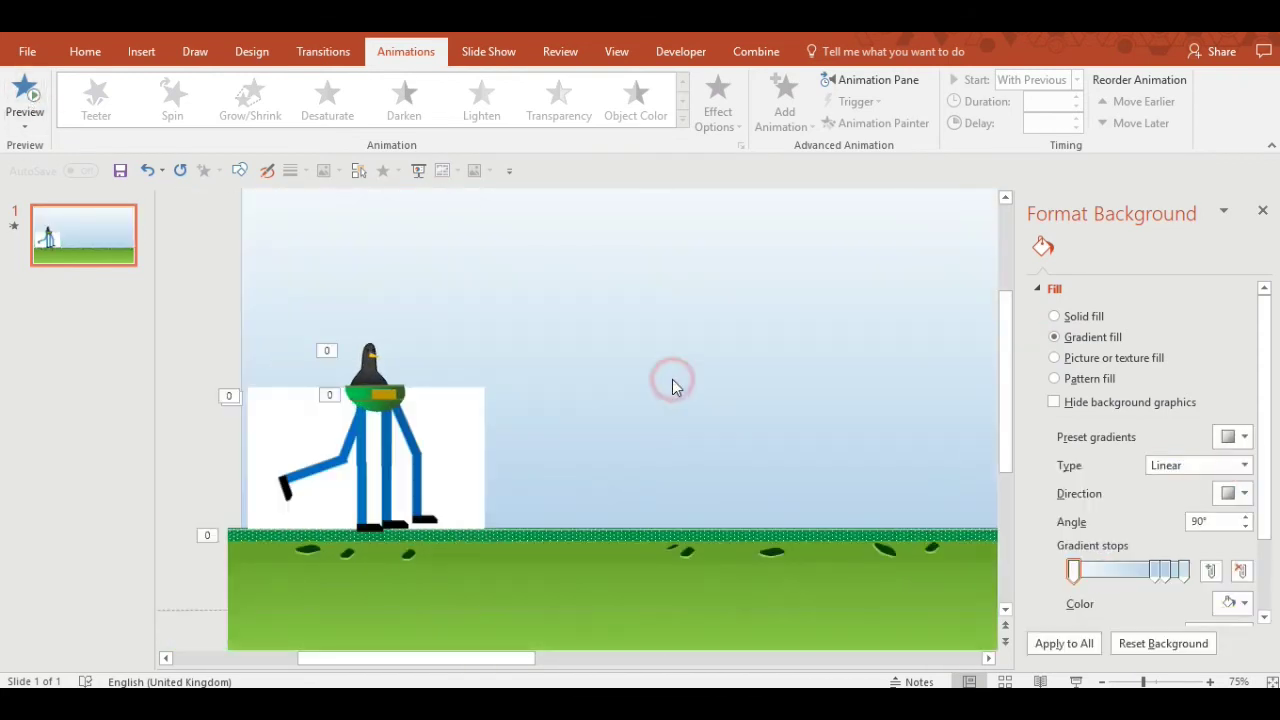
# Step: Rearrange the background gradient to fade from light blue at the top to a pale tone about a third down, deleting surplus stops
pyautogui.click(1075, 572)
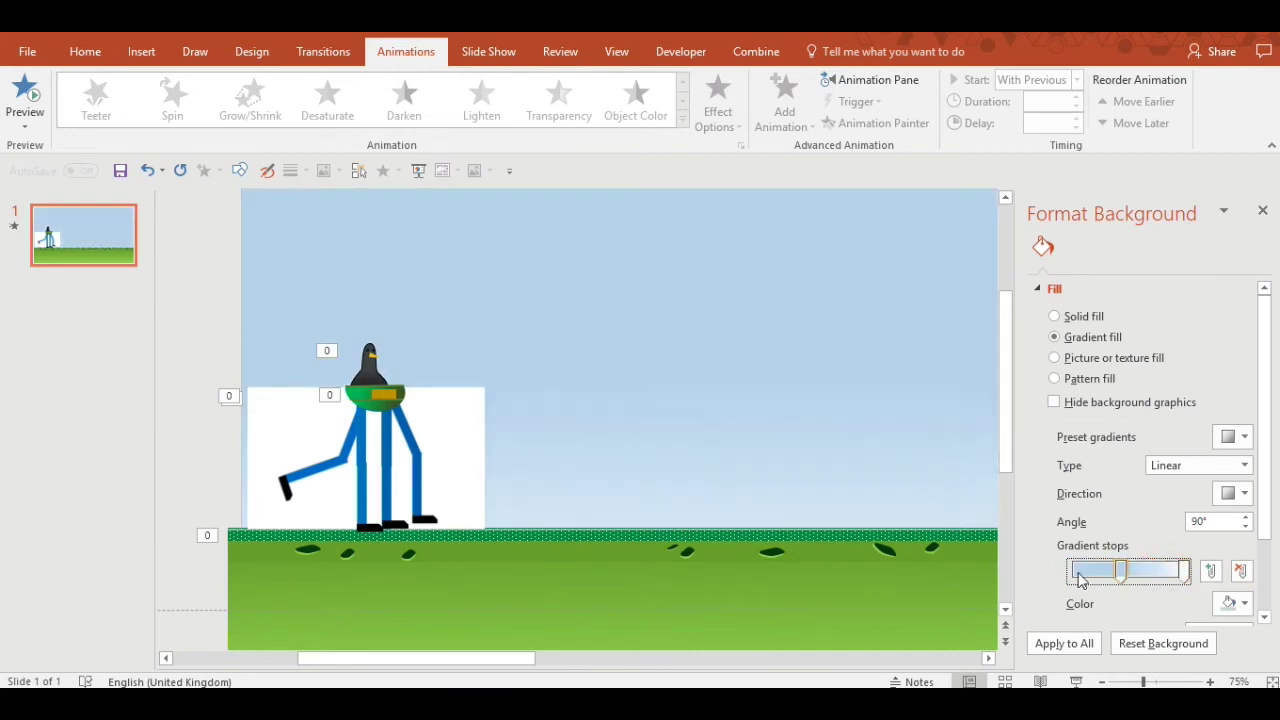
pyautogui.click(1160, 574)
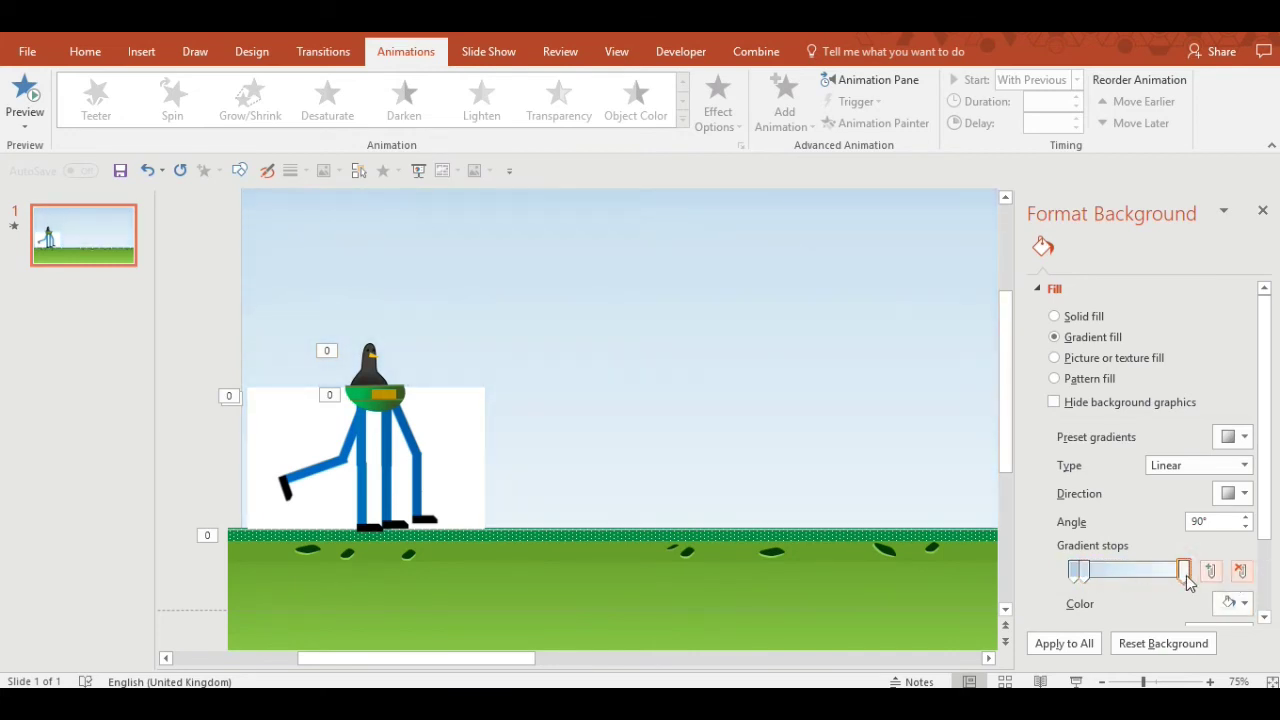
pyautogui.moveTo(1185, 576); pyautogui.dragTo(1110, 575)
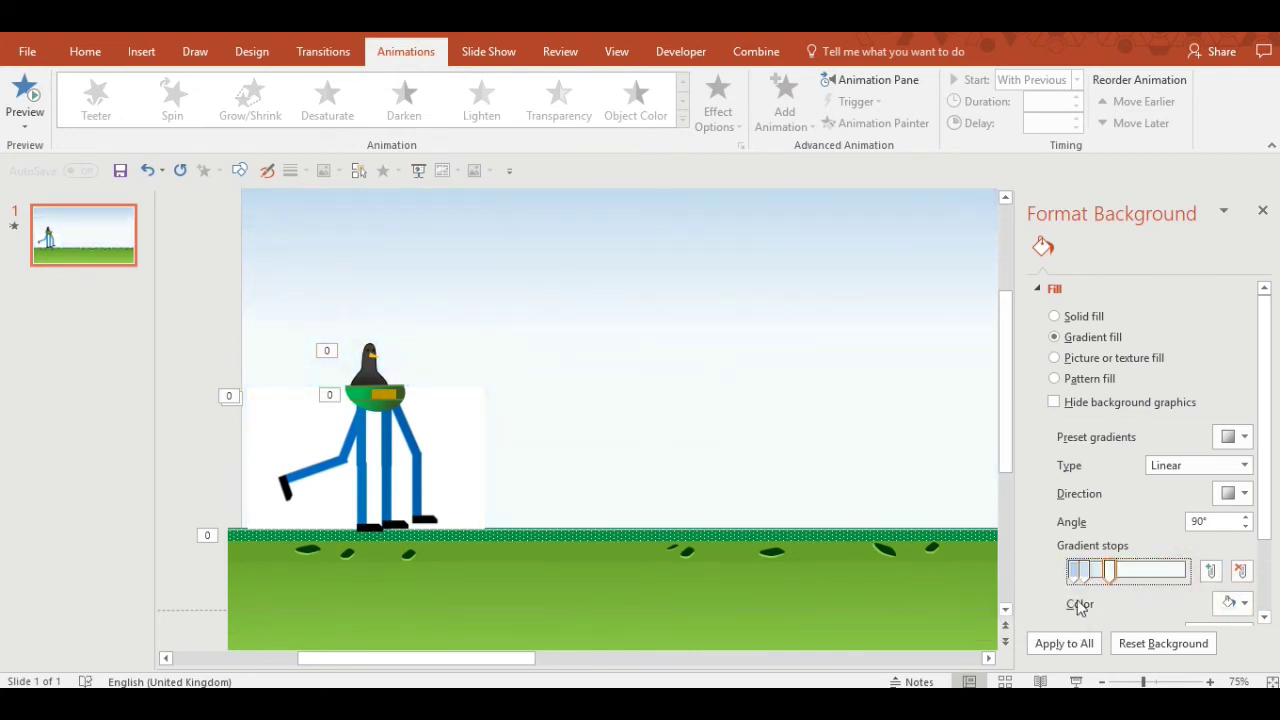
pyautogui.click(1239, 570)
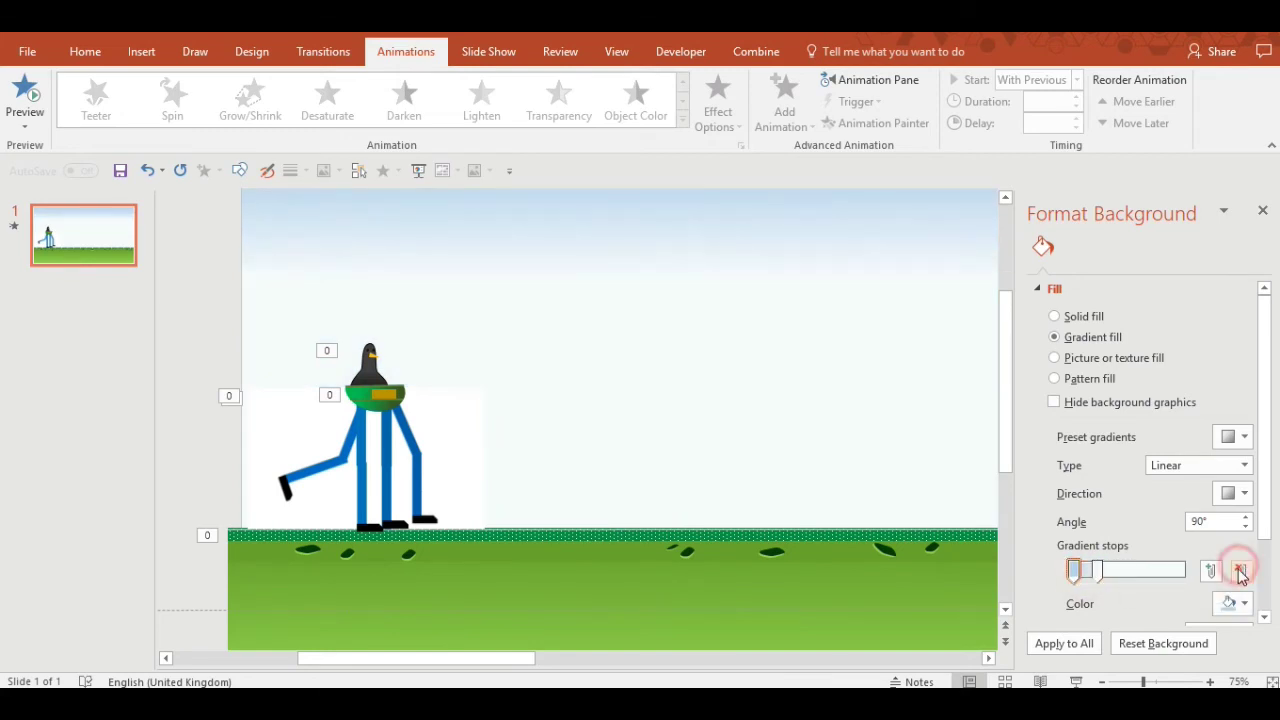
pyautogui.click(1239, 574)
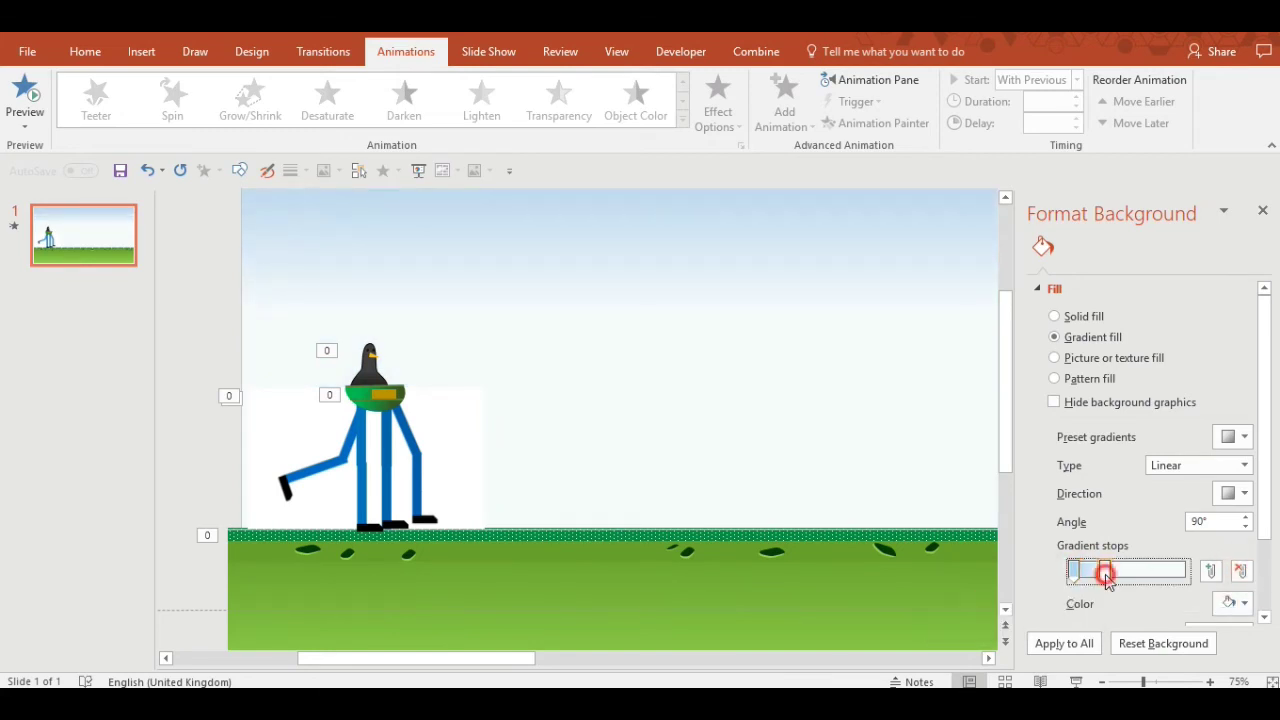
# Step: Make the lower background gradient stop white with an extra stop beside it, and preview the walking animation
pyautogui.click(1234, 601)
pyautogui.click(1154, 494)
pyautogui.click(1108, 572)
pyautogui.click(24, 100)
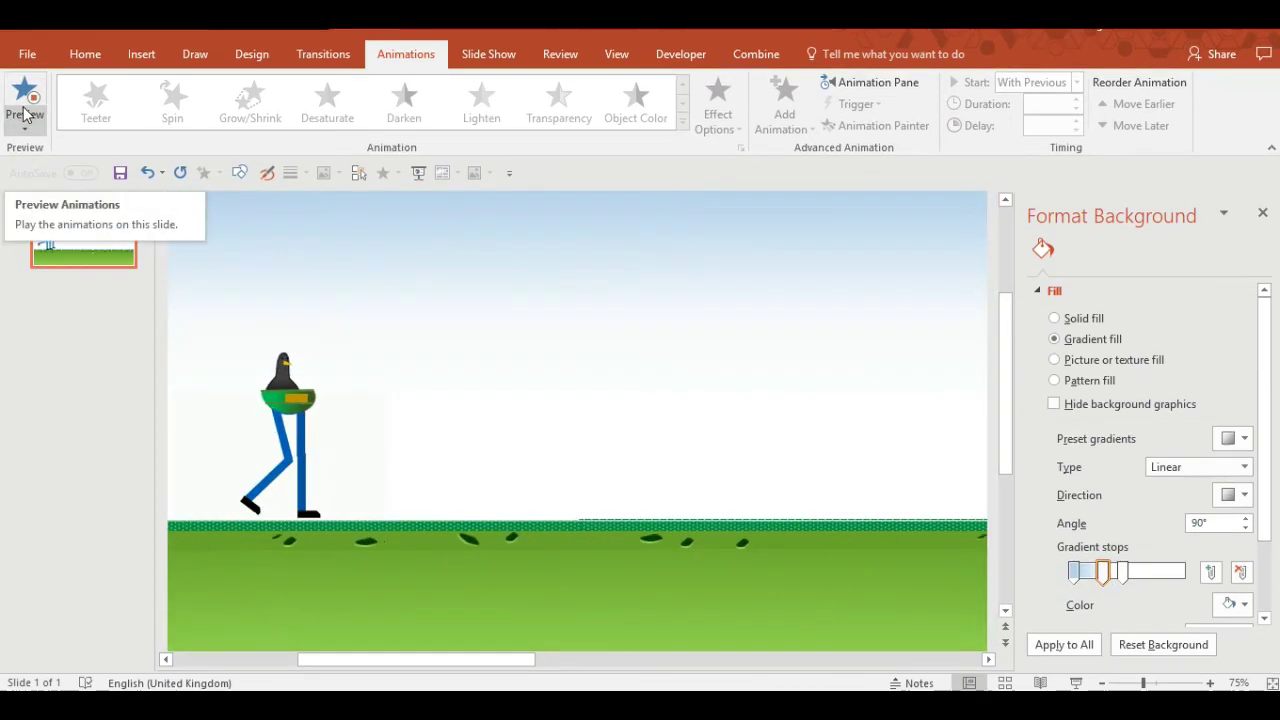